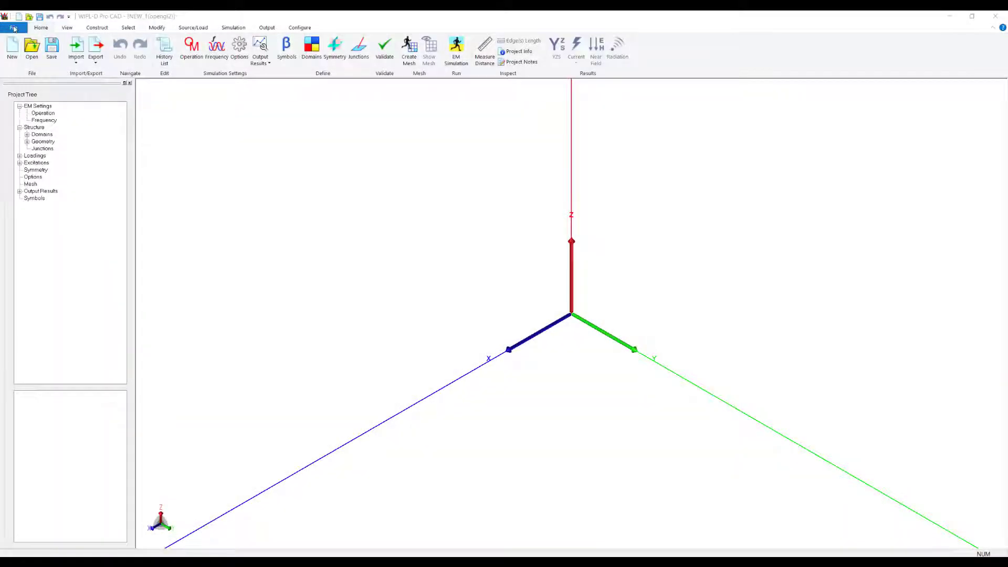
Step: Save the empty project as Horn.wcm in the Models folder
click(14, 27)
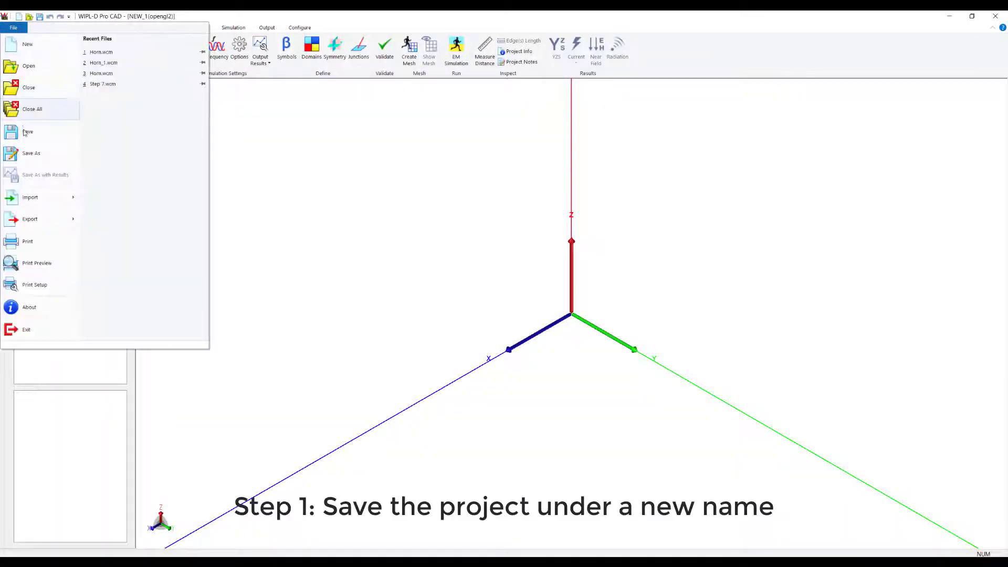
click(31, 153)
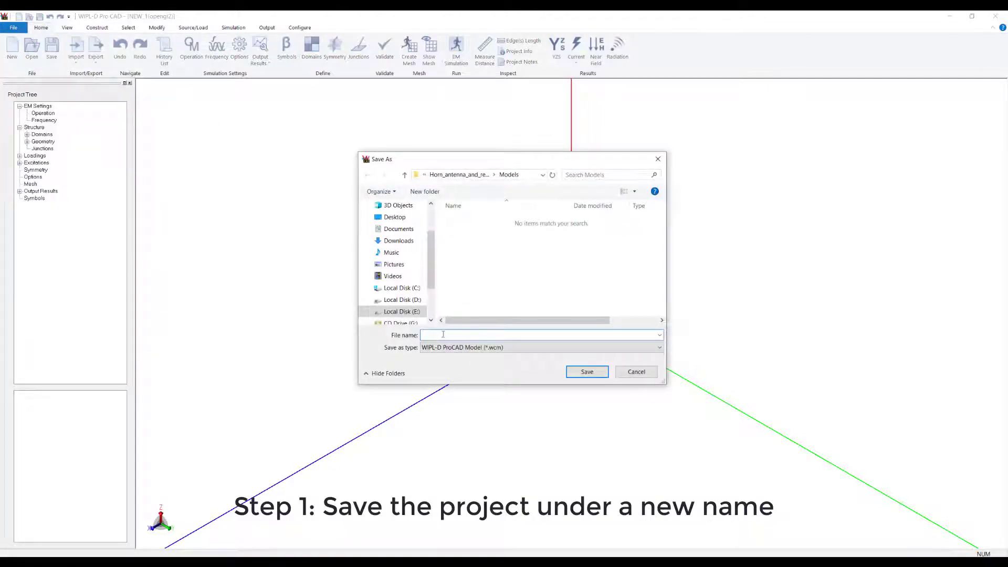
text(Horn)
key(Return)
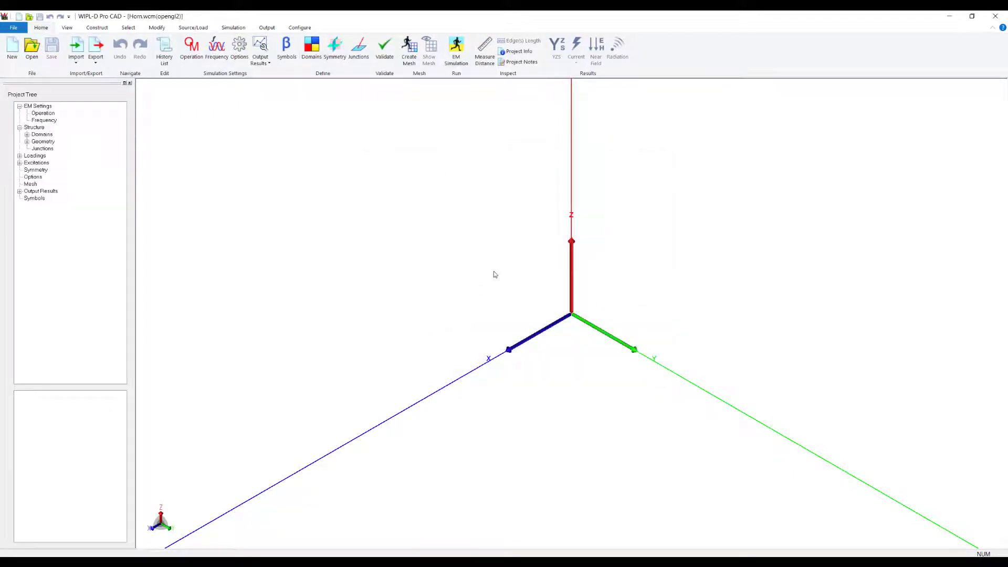
Step: Confirm project units of GHz, millimetres for length and wire radius, V and V/m
click(298, 27)
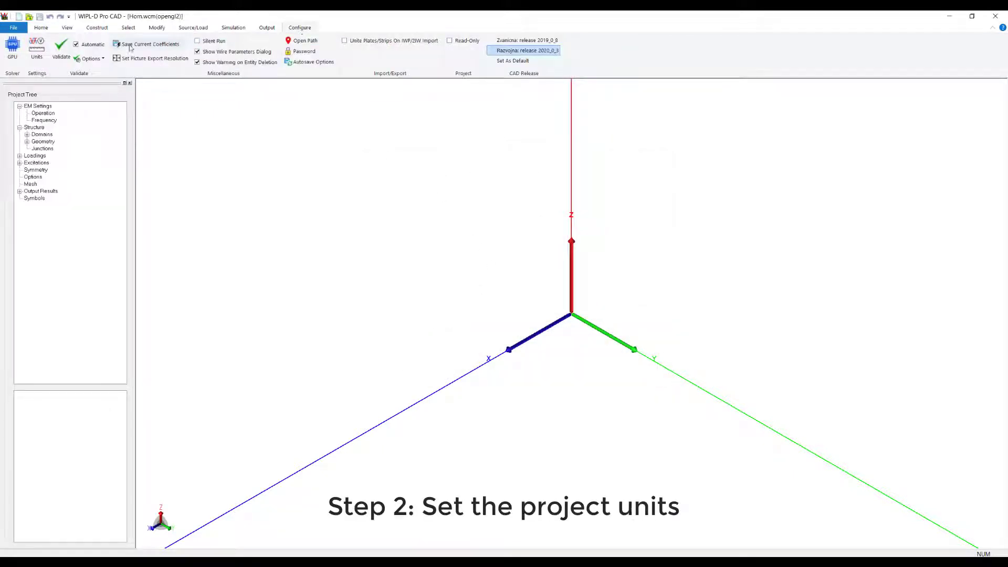
click(37, 53)
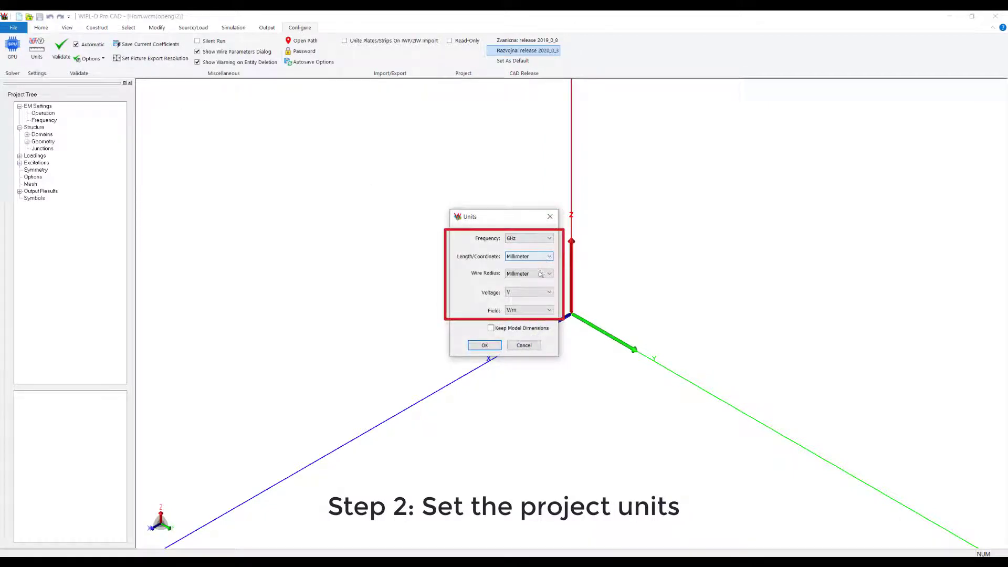
click(482, 345)
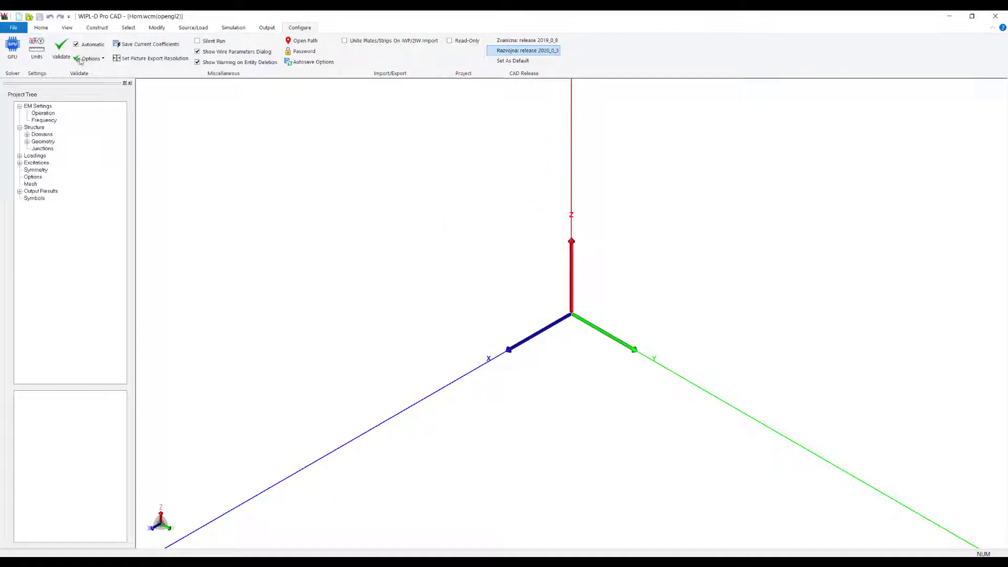
click(41, 28)
Step: Use ANTENNA mode with one generator at a time and a single 10 GHz frequency
click(191, 47)
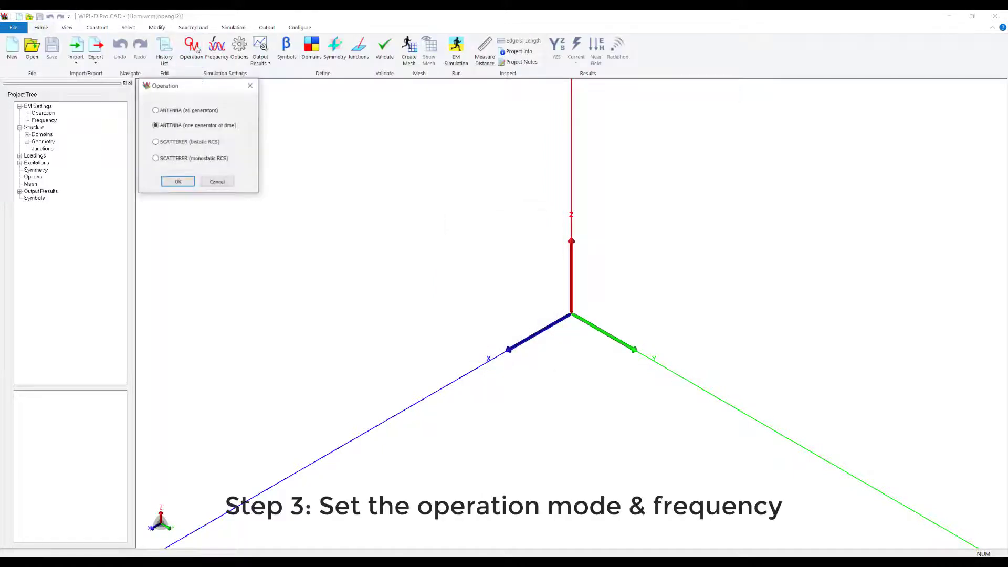
click(178, 182)
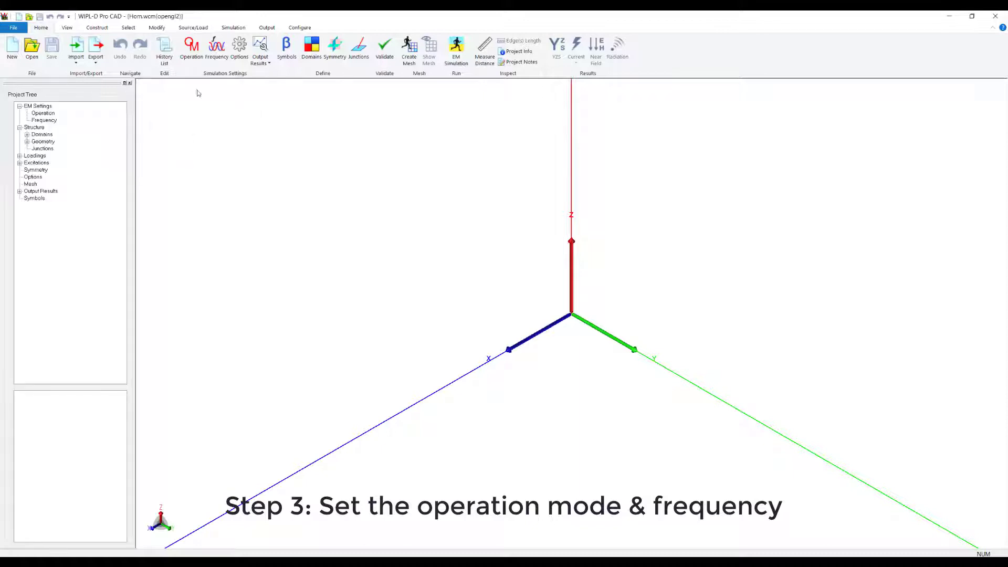
click(216, 52)
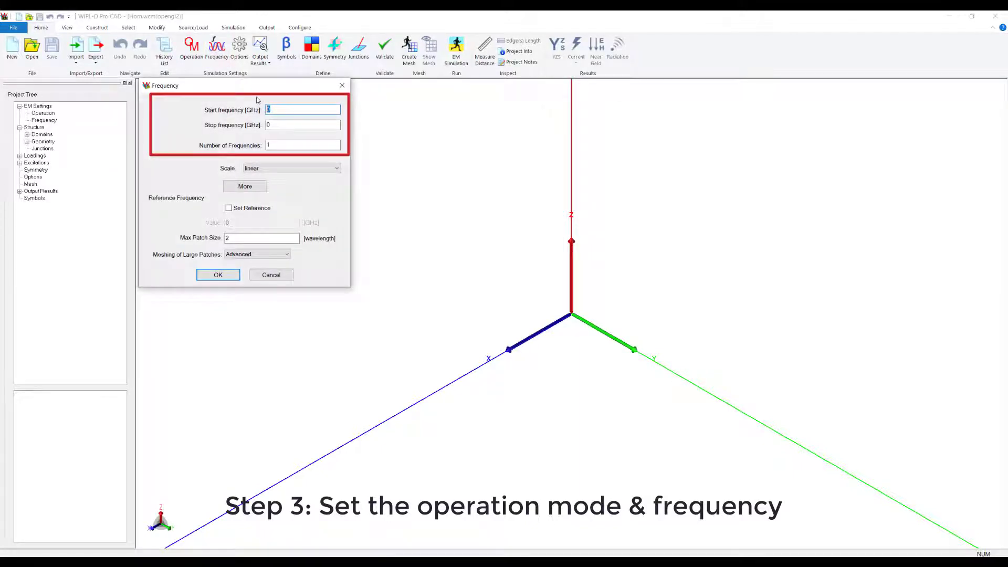
text(10)
double_click(269, 123)
text(10)
click(282, 144)
click(234, 276)
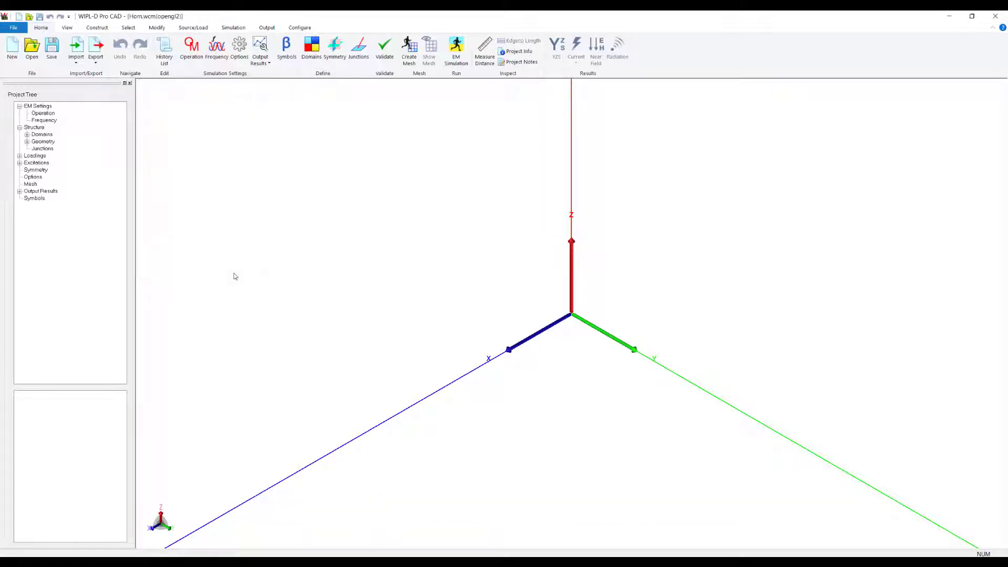
Step: Add the symbols a=22.86 and b=10.16 to the symbols table
click(287, 47)
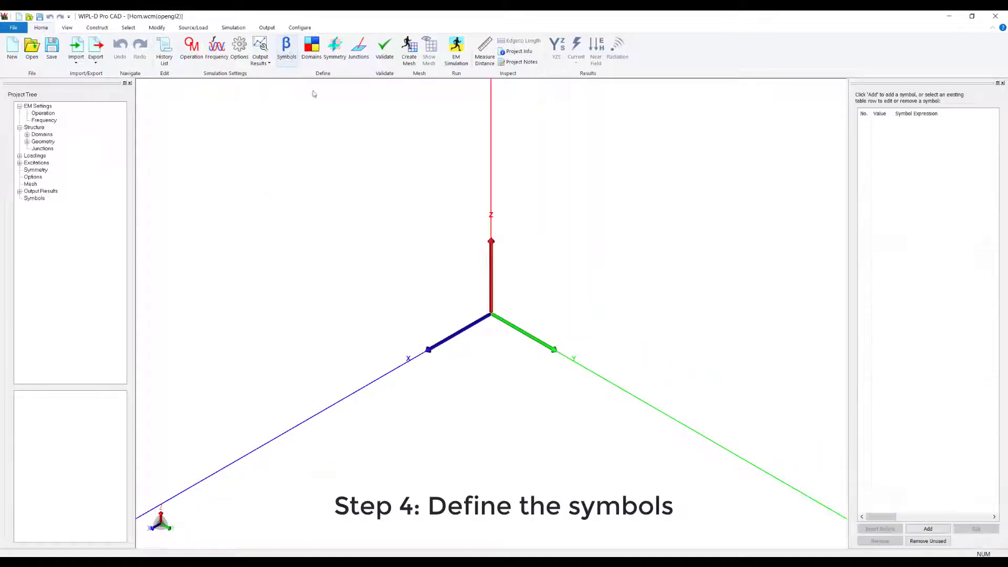
click(927, 529)
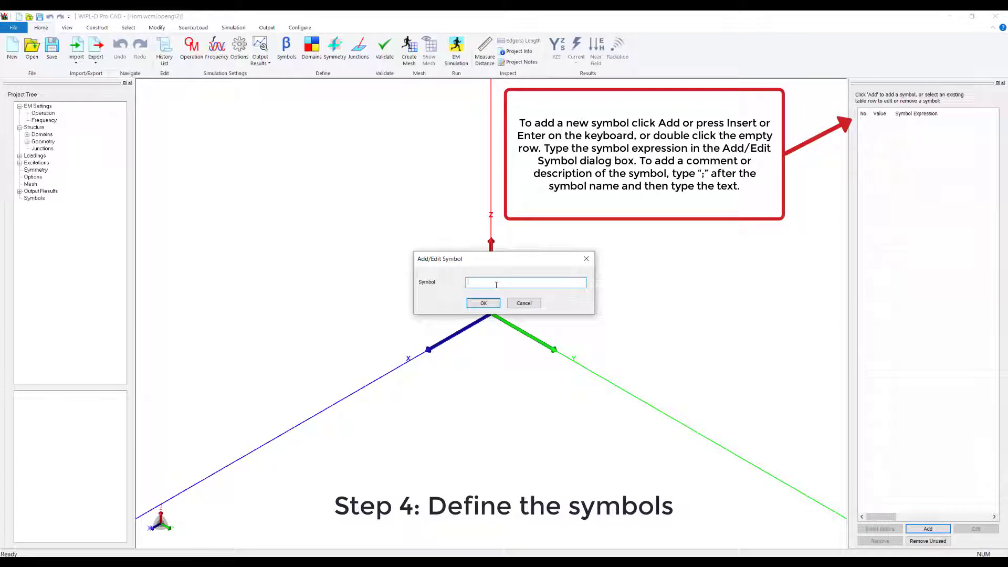
text(a=)
text(22.86)
key(Return)
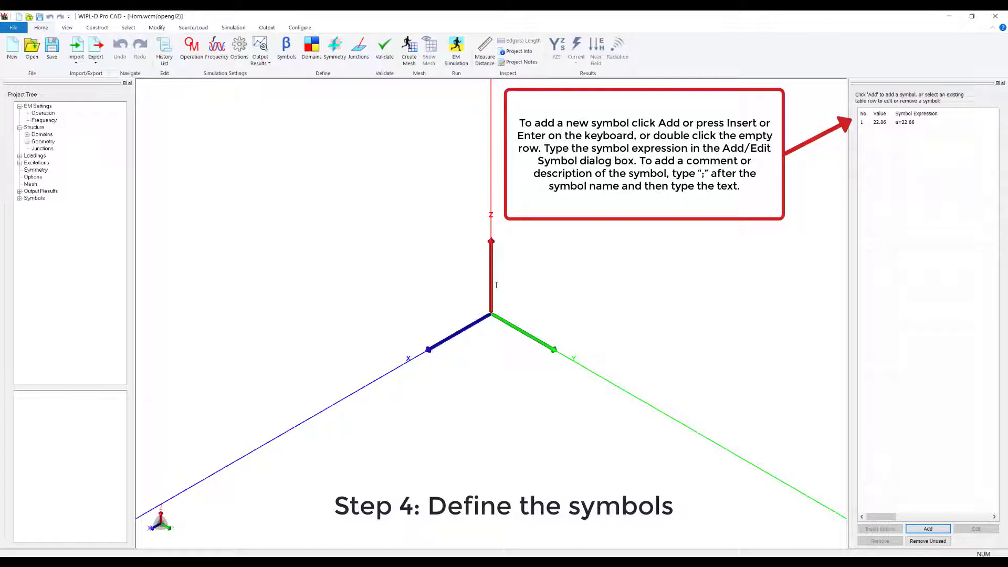
key(Insert)
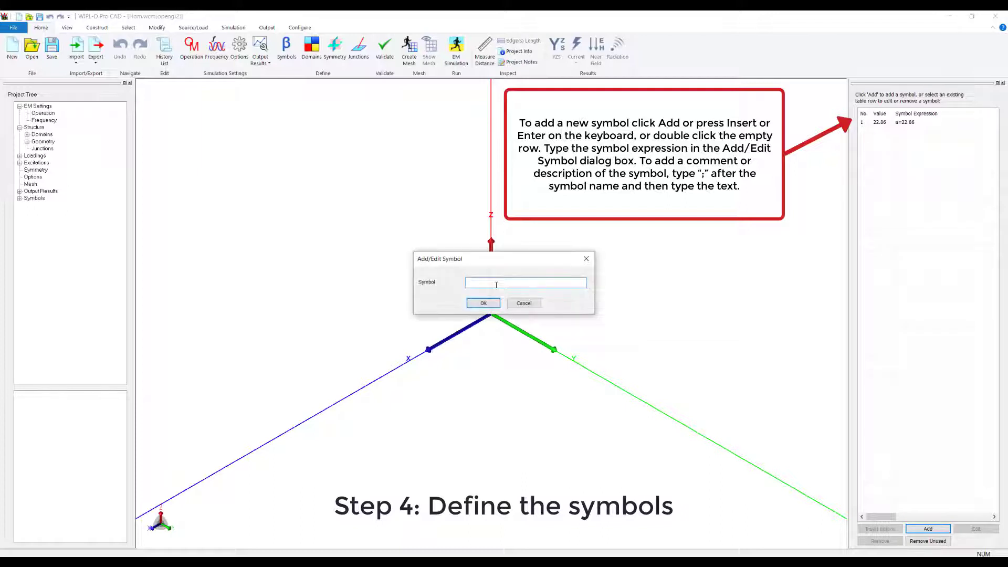
text(b=1)
text(0.16)
key(Return)
Step: Add the horn aperture symbols ahorn=40 and bhorn=30
key(Insert)
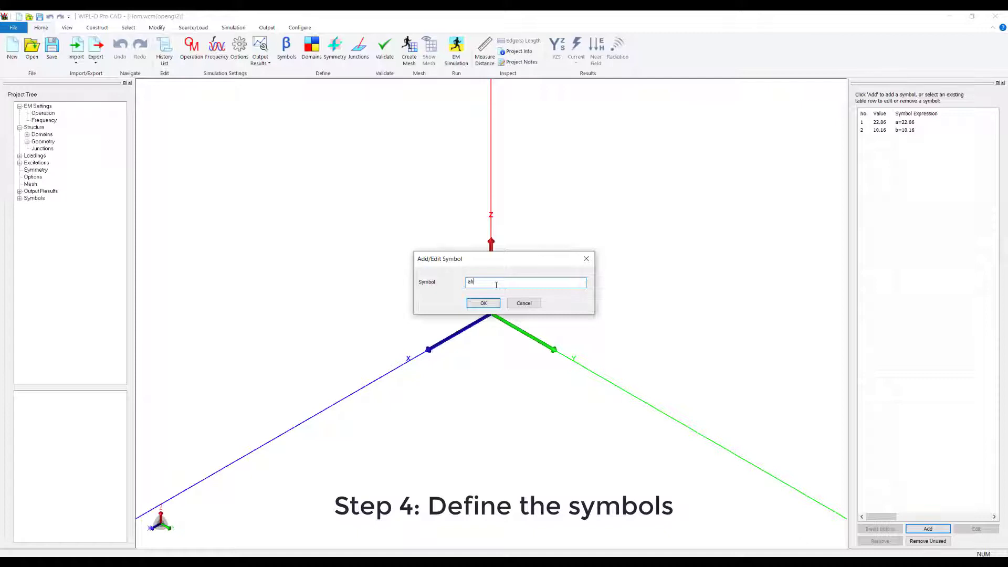
text(rn=30)
key(Return)
key(Insert)
text(horn=3)
text(0)
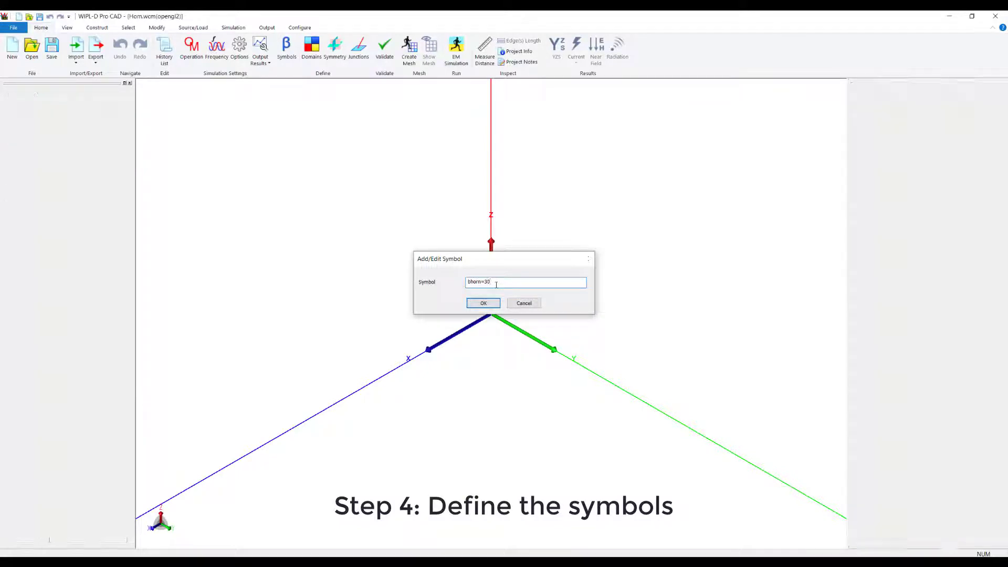
key(Return)
Step: Add lhorn=50 and lwg=20, then review the symbols in the Project Tree
key(Insert)
text(lhorn=)
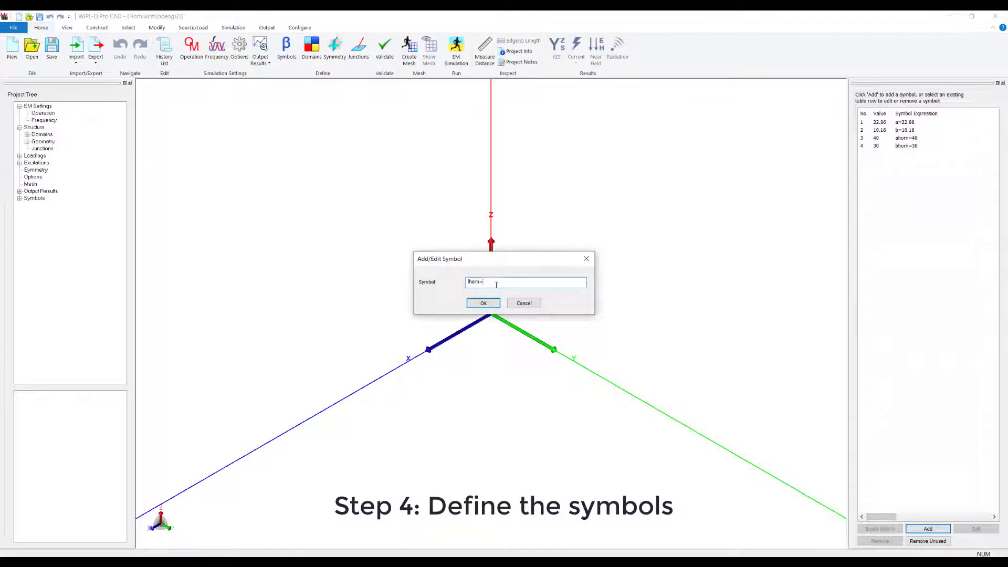
text(50)
key(Return)
key(Insert)
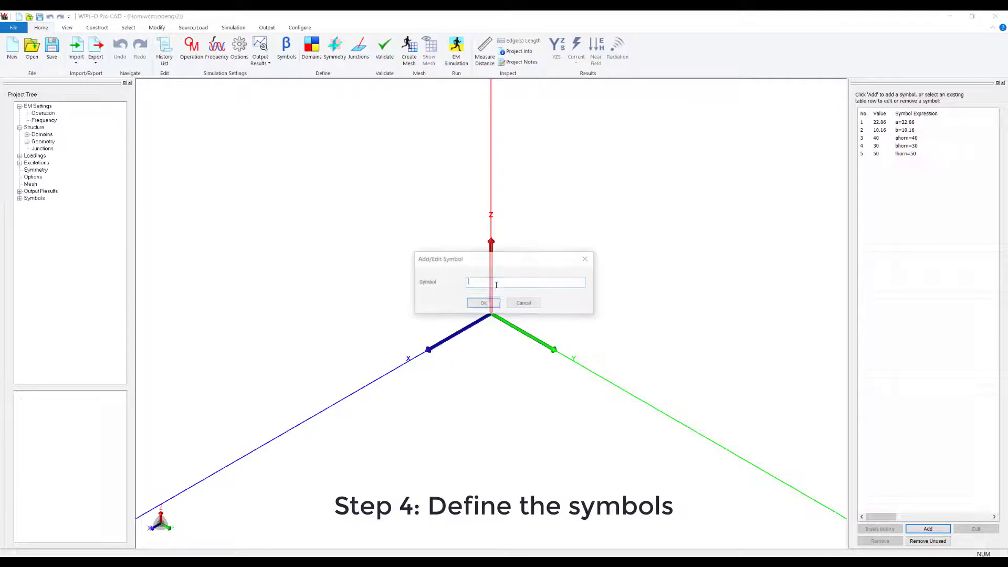
text(lw)
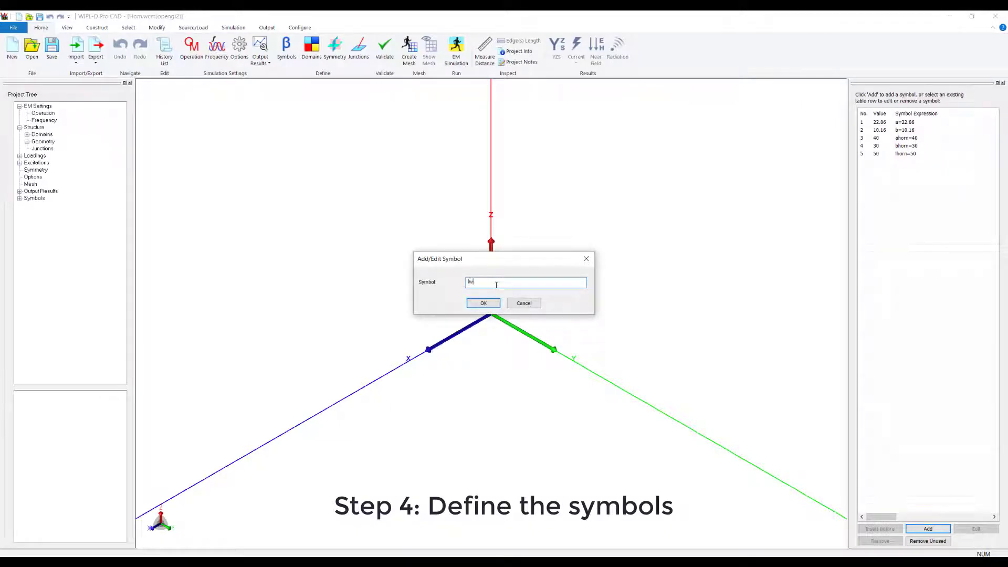
text(g=)
text(20)
key(Return)
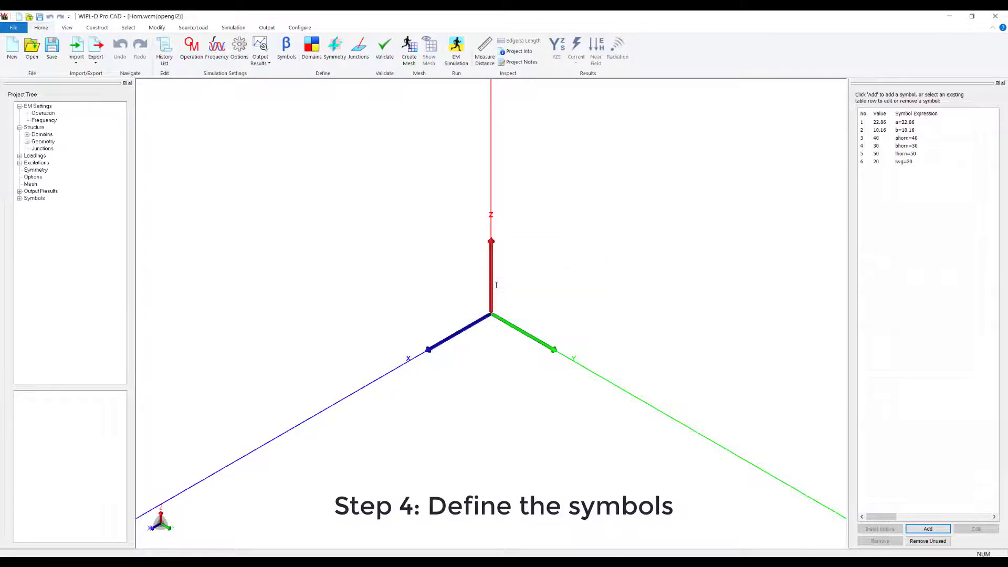
click(20, 198)
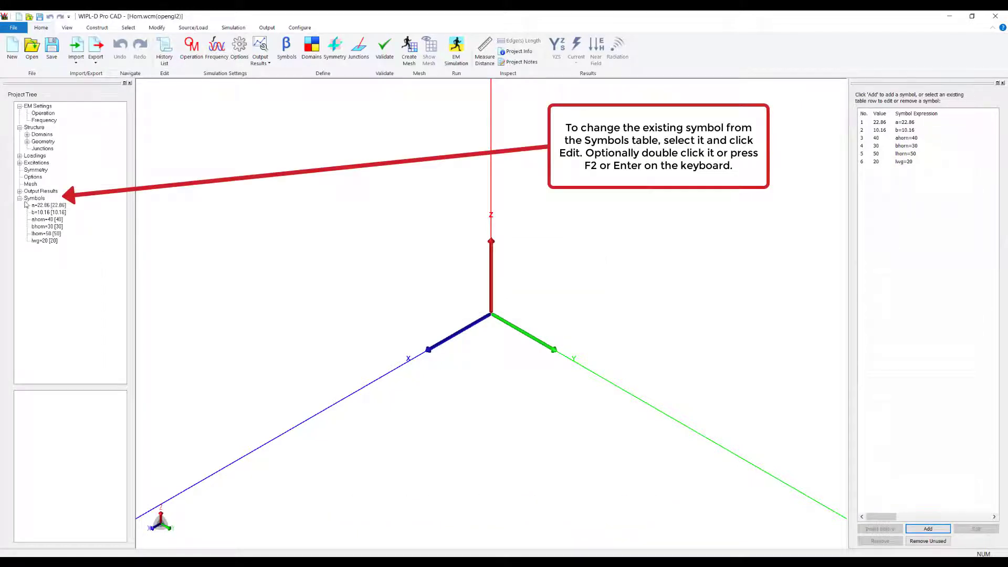
click(19, 199)
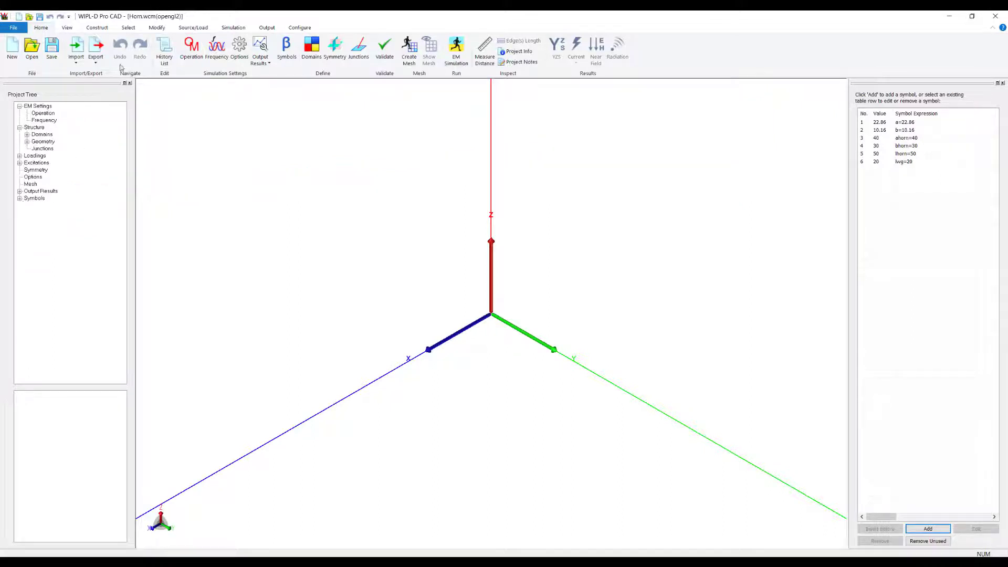
Step: Draw cuboid Body1 from (-a/2,-b/2,0) to (a/2,b/2,0) with height lwg
click(102, 28)
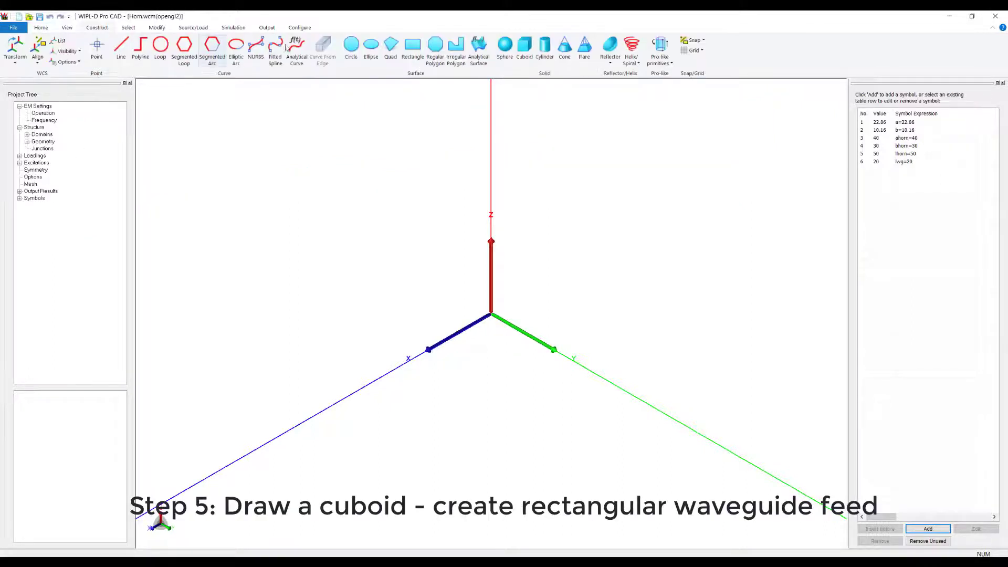
click(523, 52)
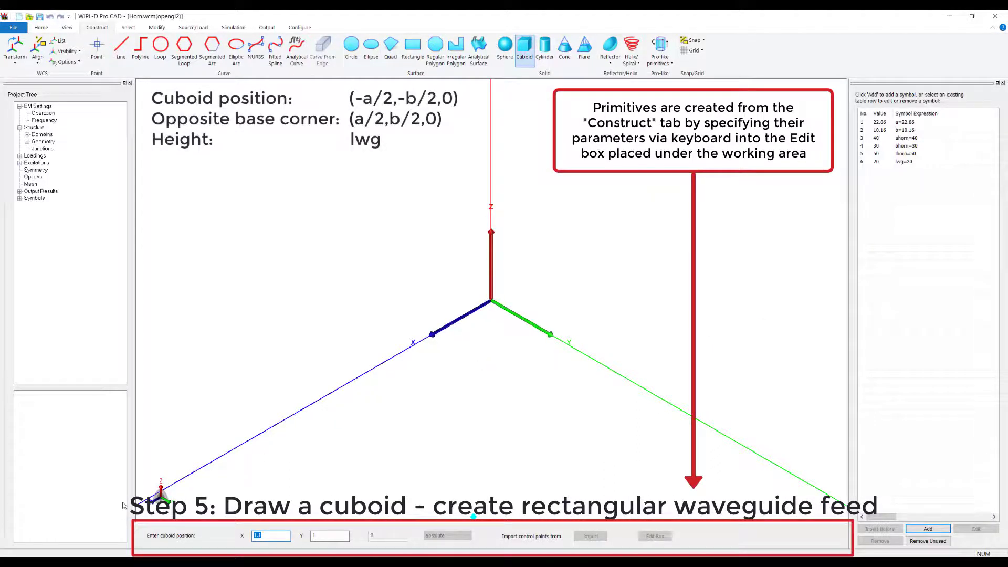
text(-a/2)
key(Tab)
text(-b/2)
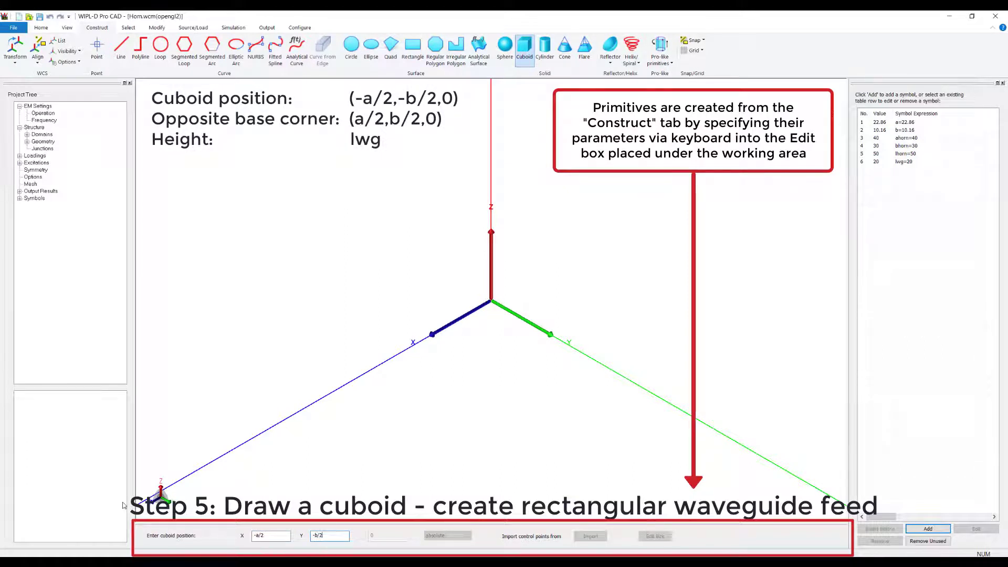
key(Return)
text(a/2)
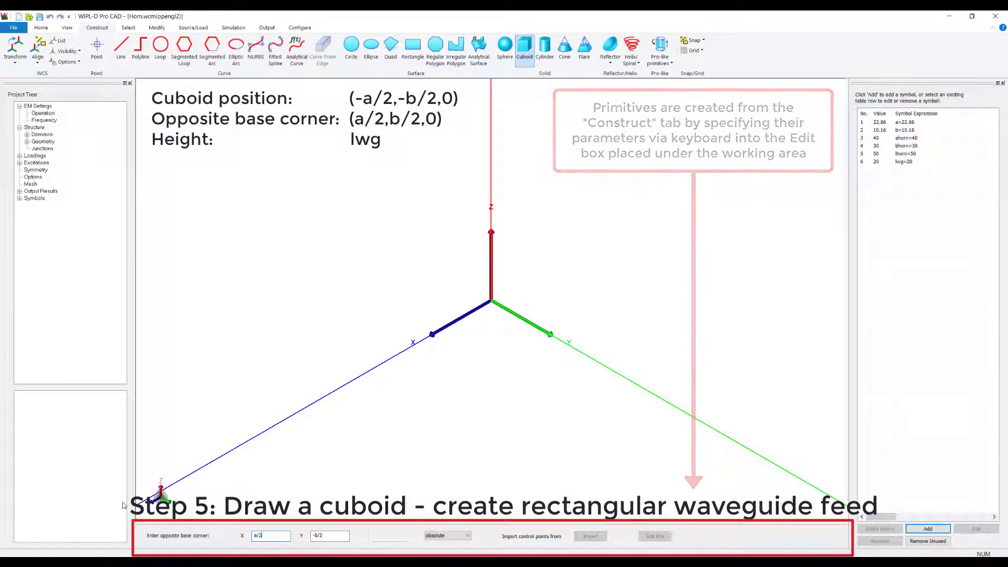
key(Tab)
text(b/)
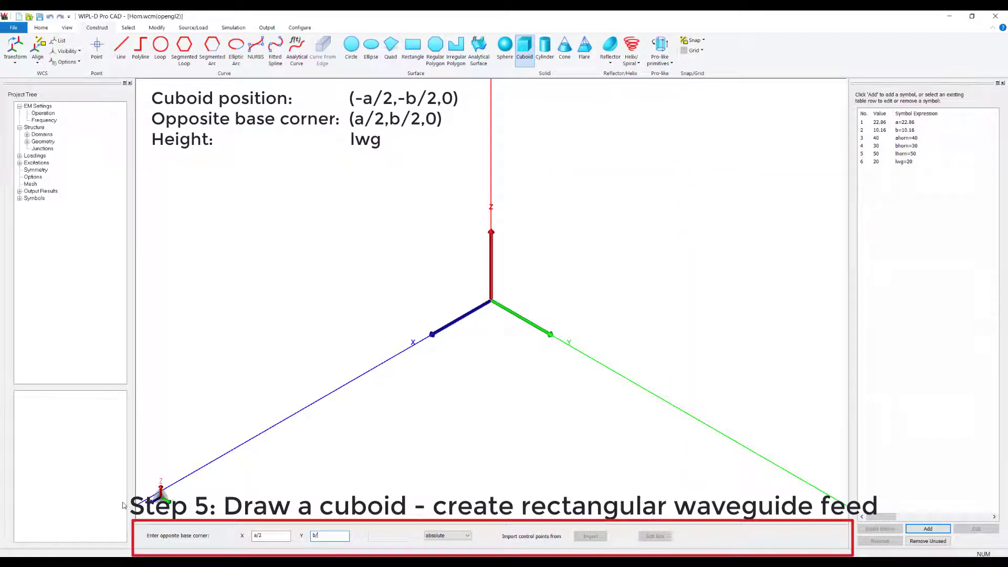
key(Return)
text(lwg)
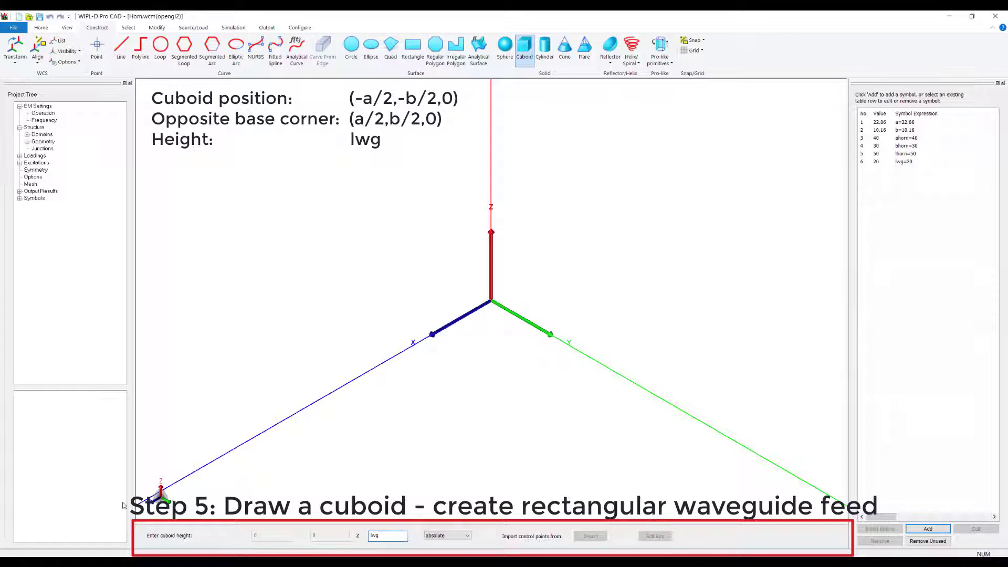
key(Return)
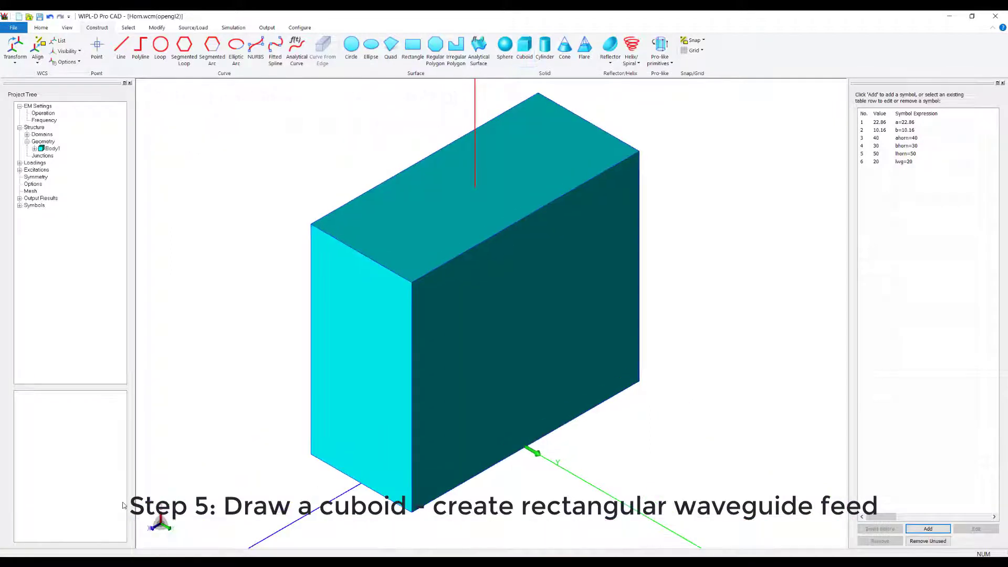
Step: Start a flare with base corners (-a/2,-b/2) and (a/2,b/2)
click(585, 49)
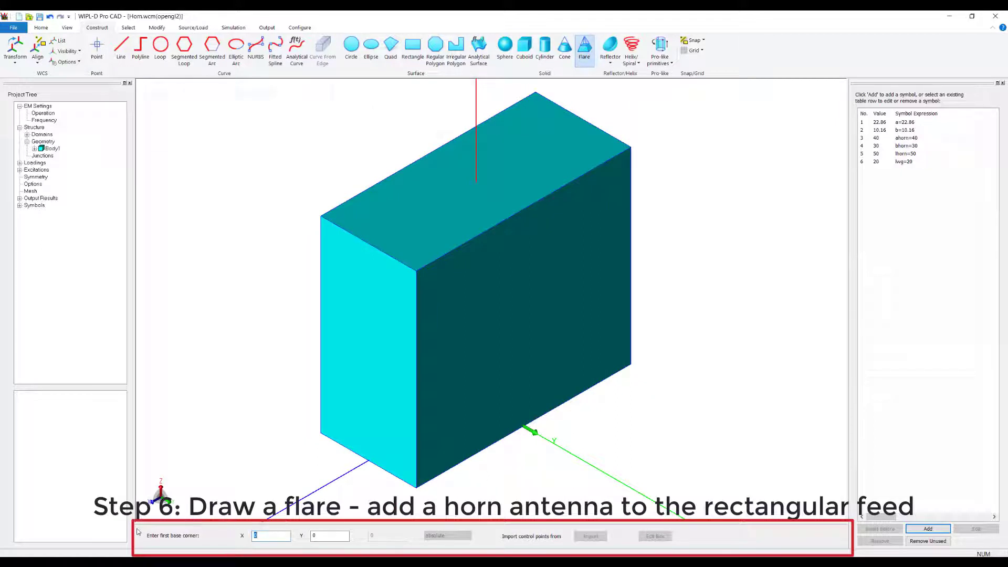
text(-a/2)
key(Tab)
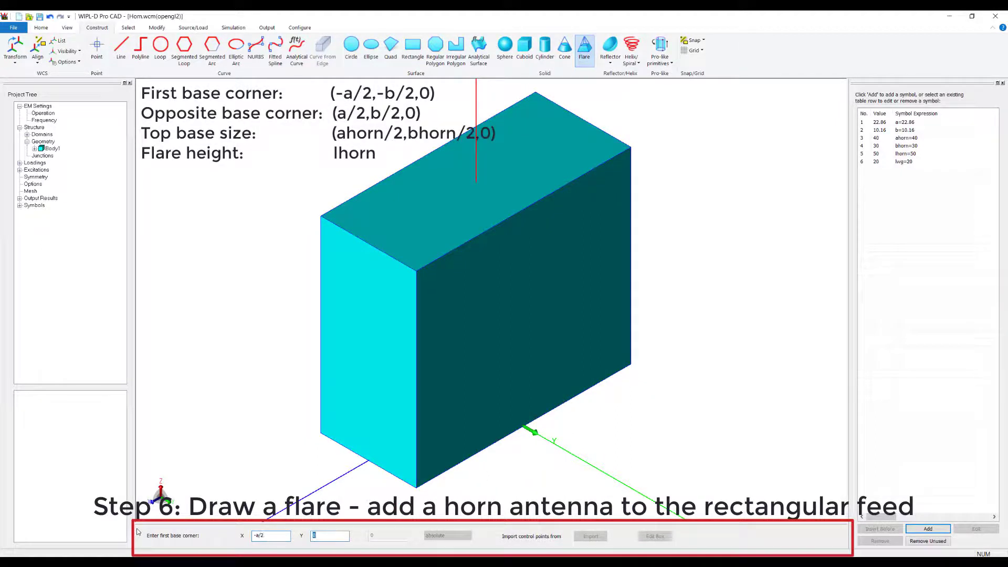
text(-b/2)
key(Return)
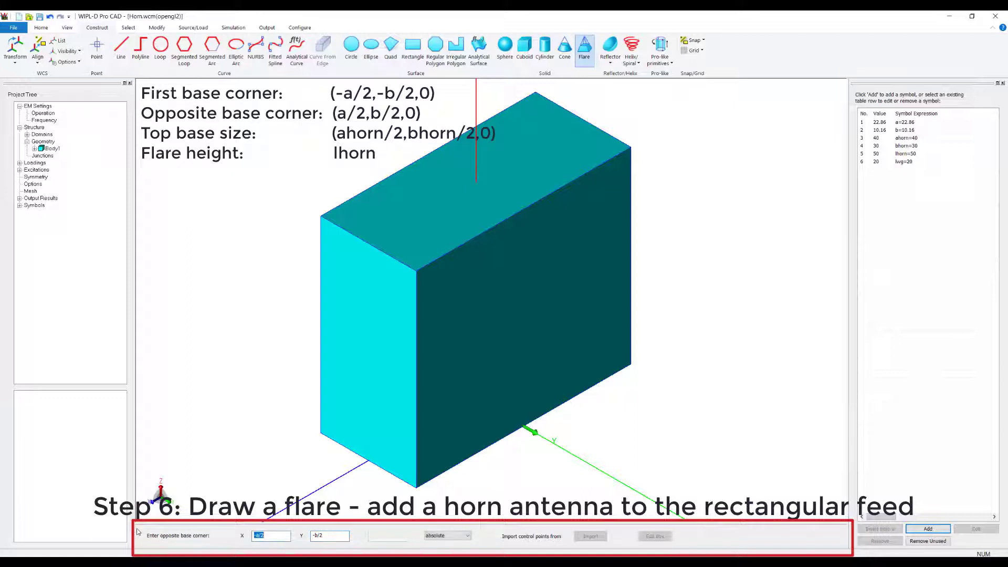
text(a/2)
key(Tab)
text(b)
key(Return)
Step: Finish flare Body2 with top base (ahorn/2, bhorn/2) and height lhorn
text(aho)
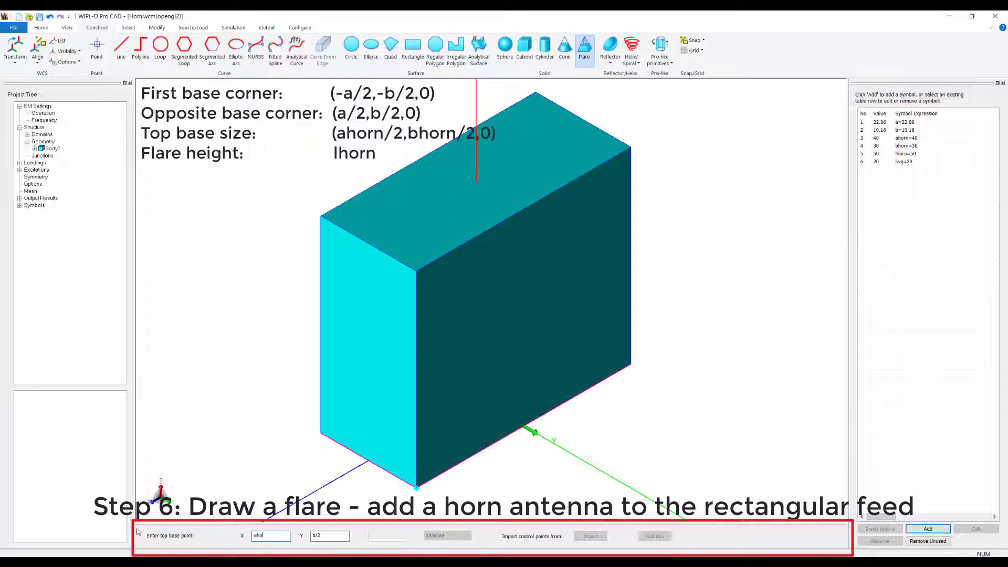
text(2)
key(Tab)
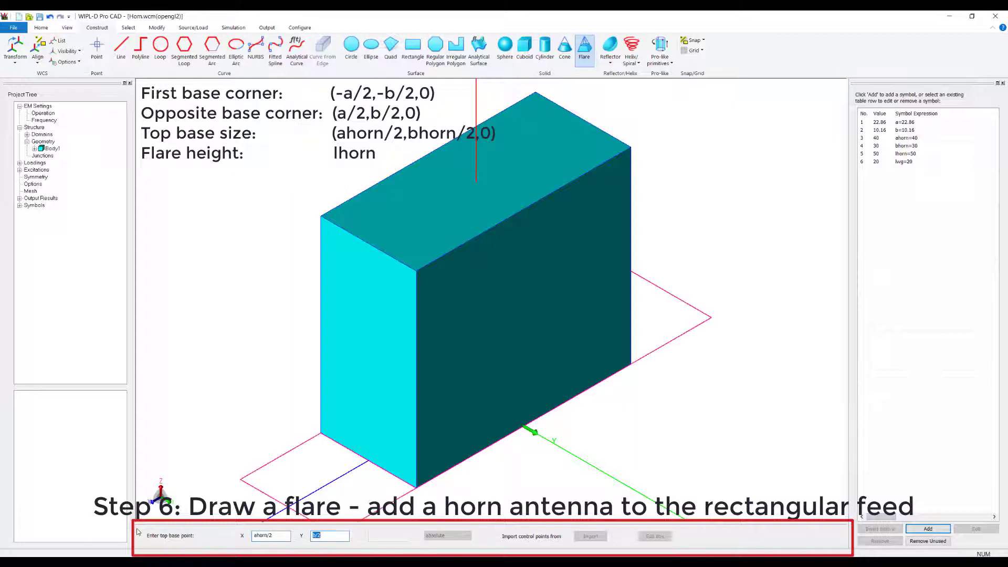
text(b)
key(Return)
text(lhorn)
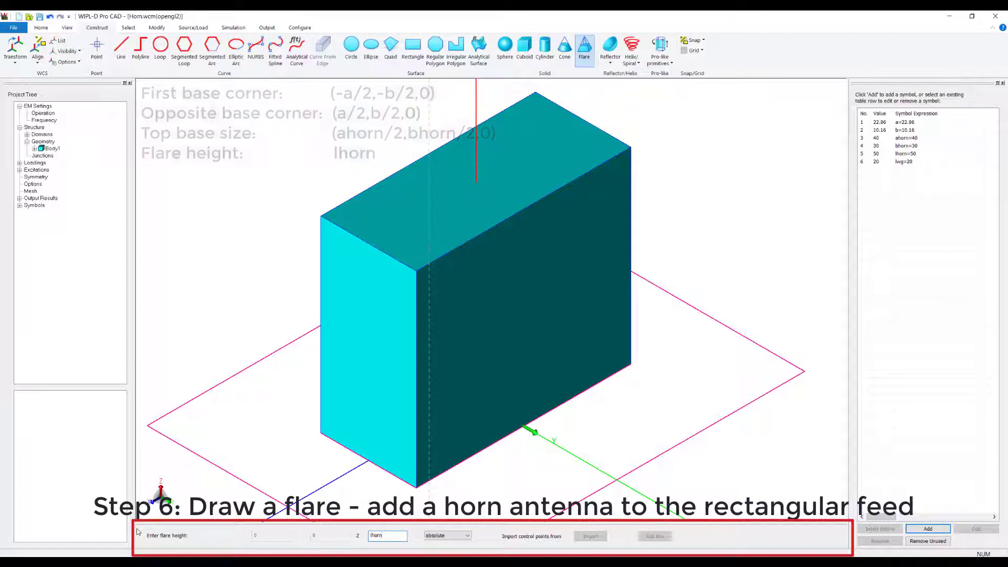
key(Return)
key(Escape)
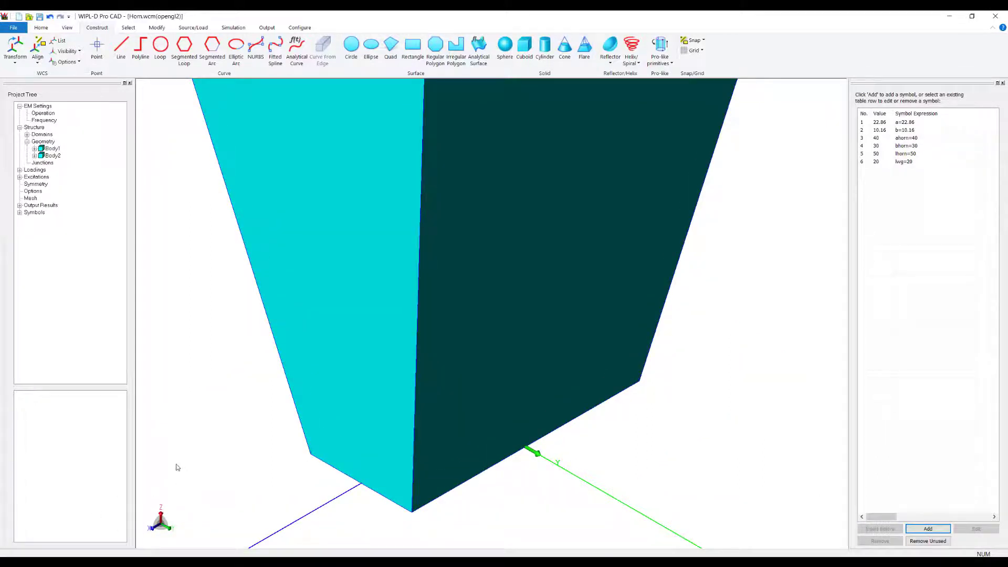
click(397, 361)
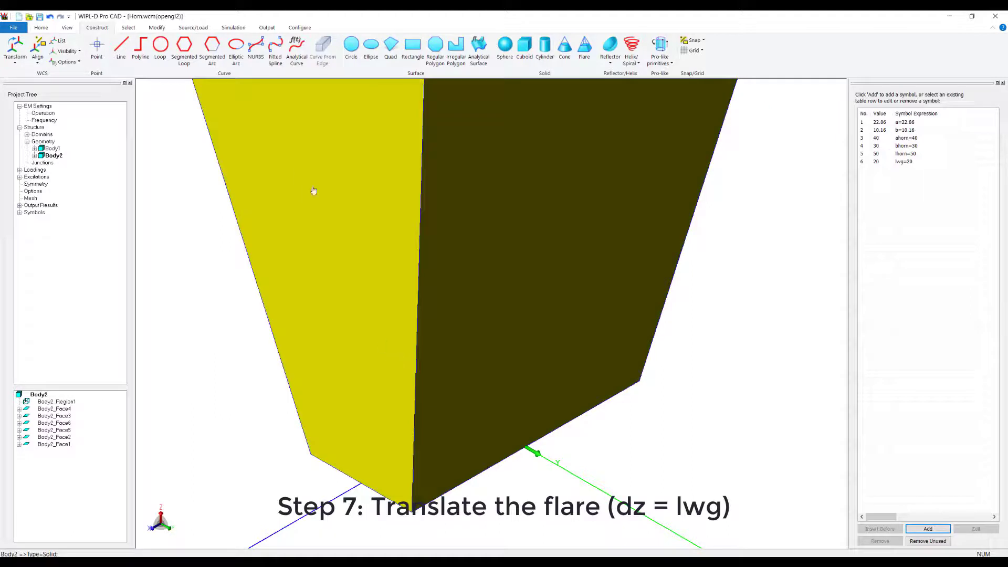
Step: Translate flare Body2 by dZ = lwg onto the feed and view it isometrically
click(157, 27)
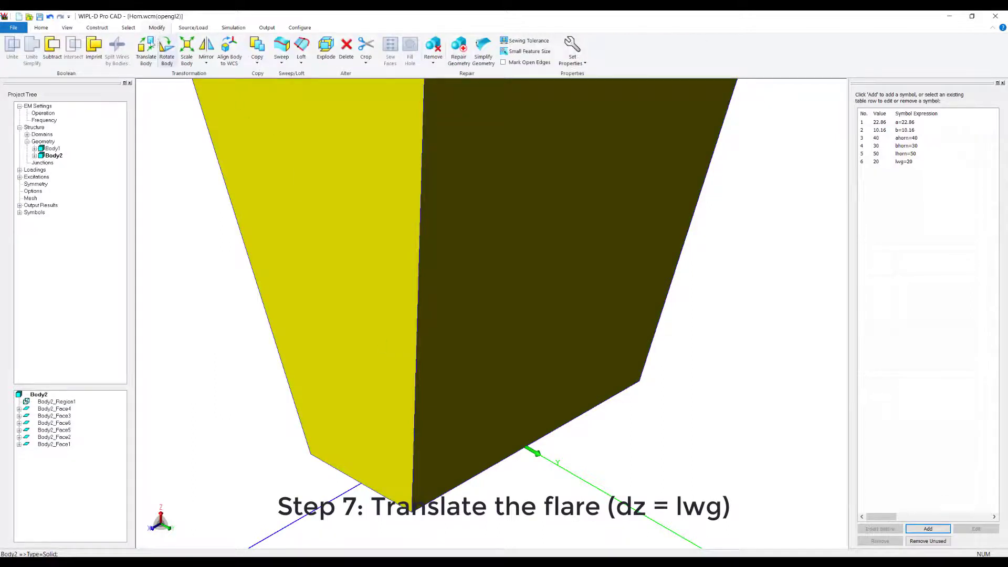
click(148, 46)
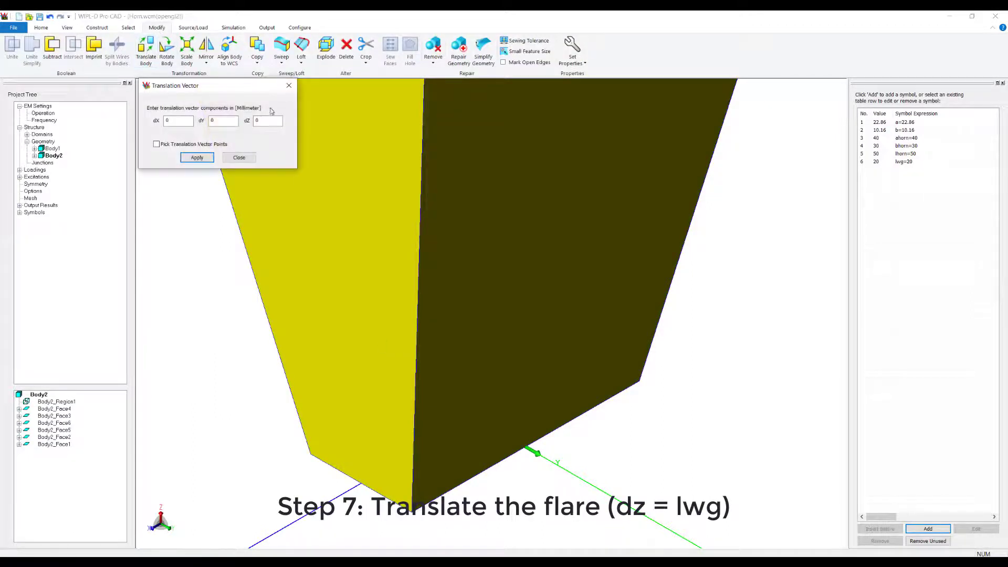
click(257, 120)
text(lwg)
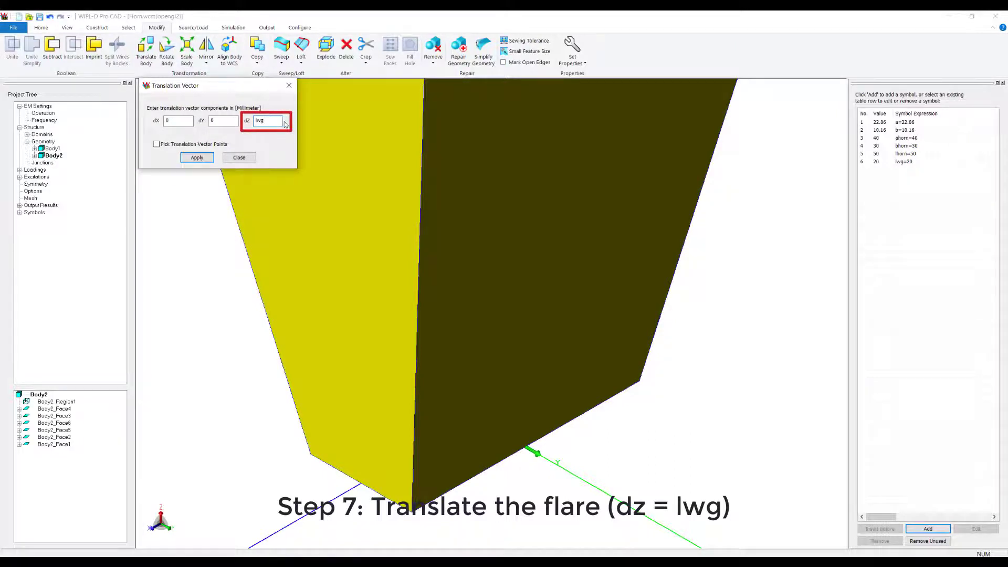
click(204, 157)
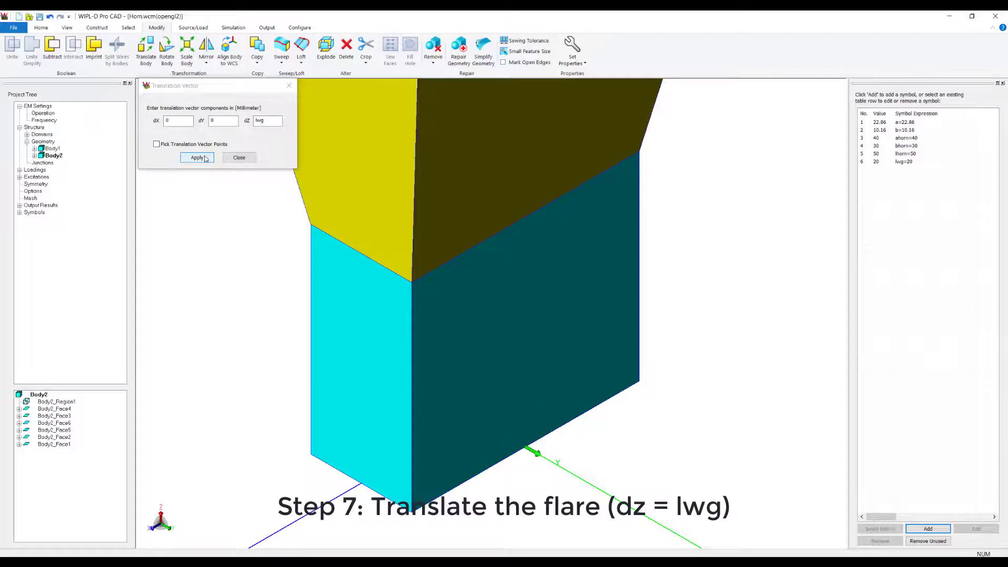
click(239, 158)
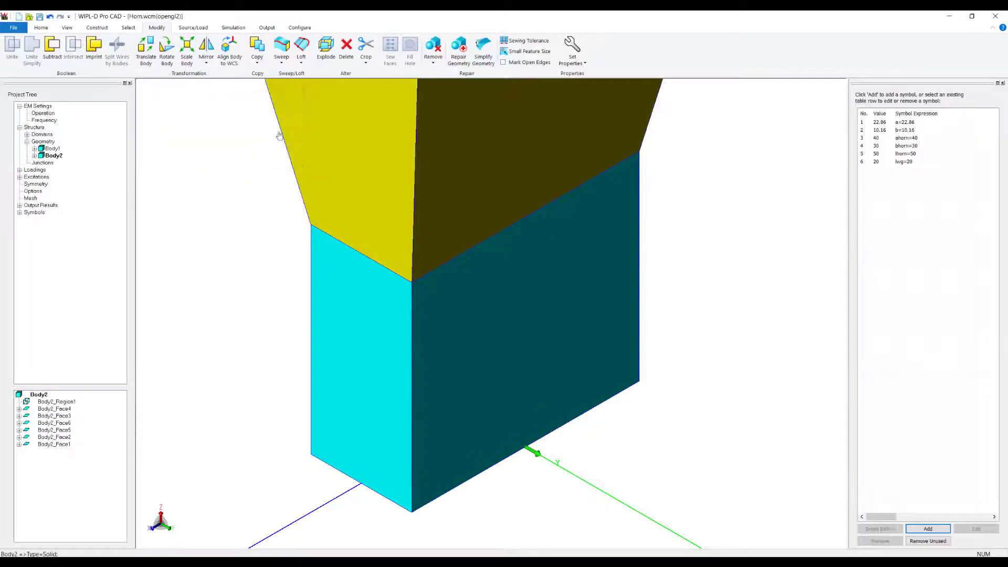
click(67, 27)
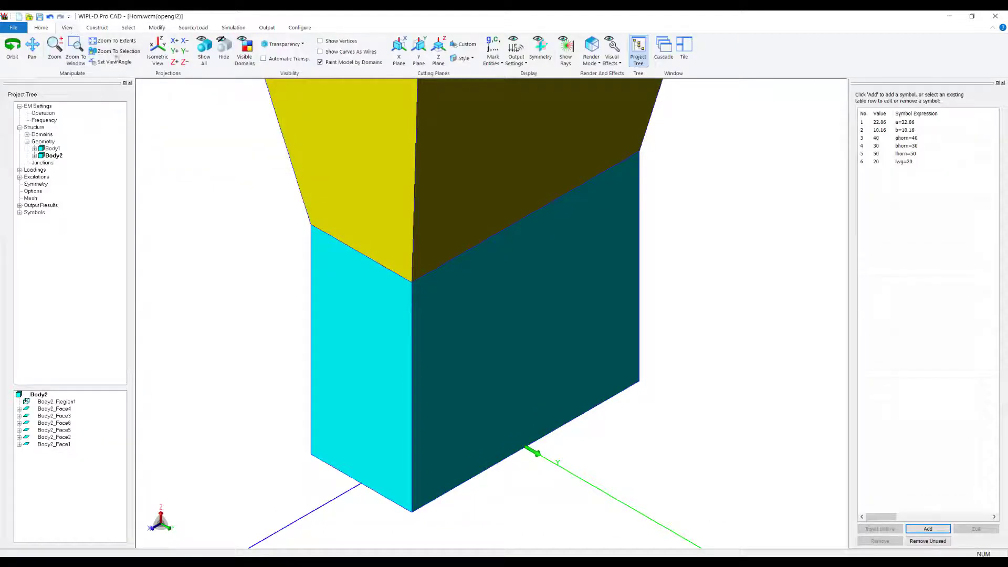
click(158, 50)
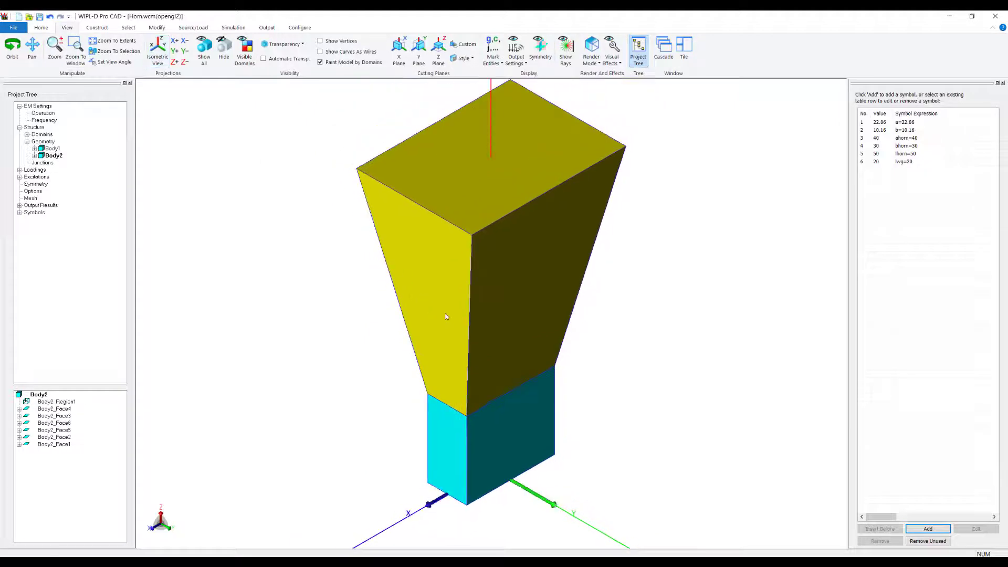
Step: Unite the waveguide box and flare into one simplified body, Body3
ctrl+click(449, 436)
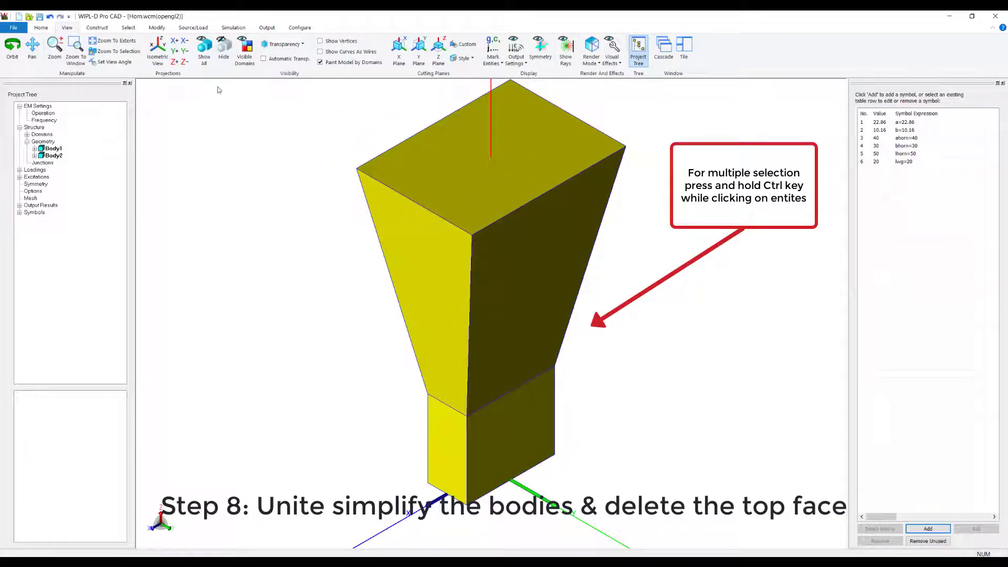
click(157, 28)
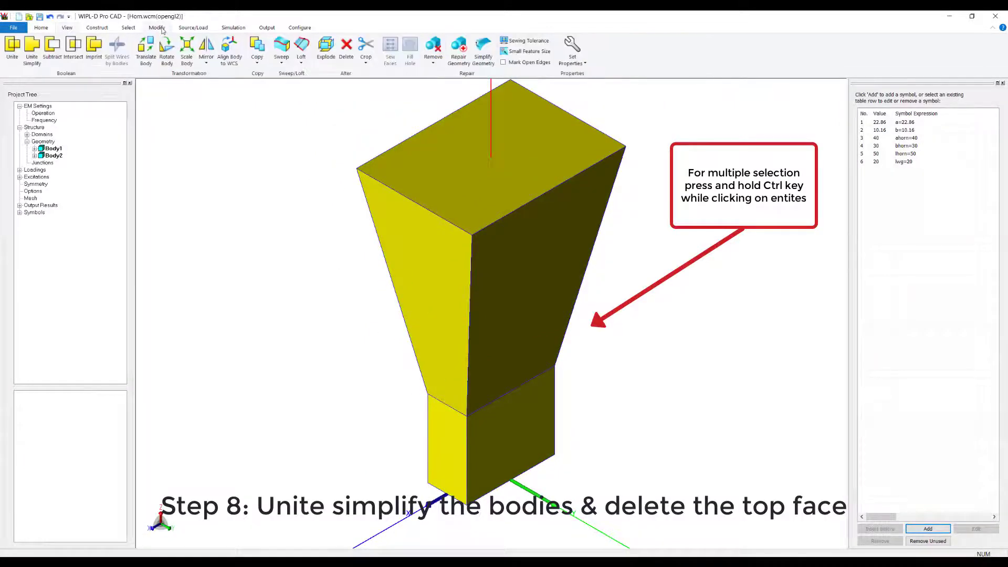
click(31, 50)
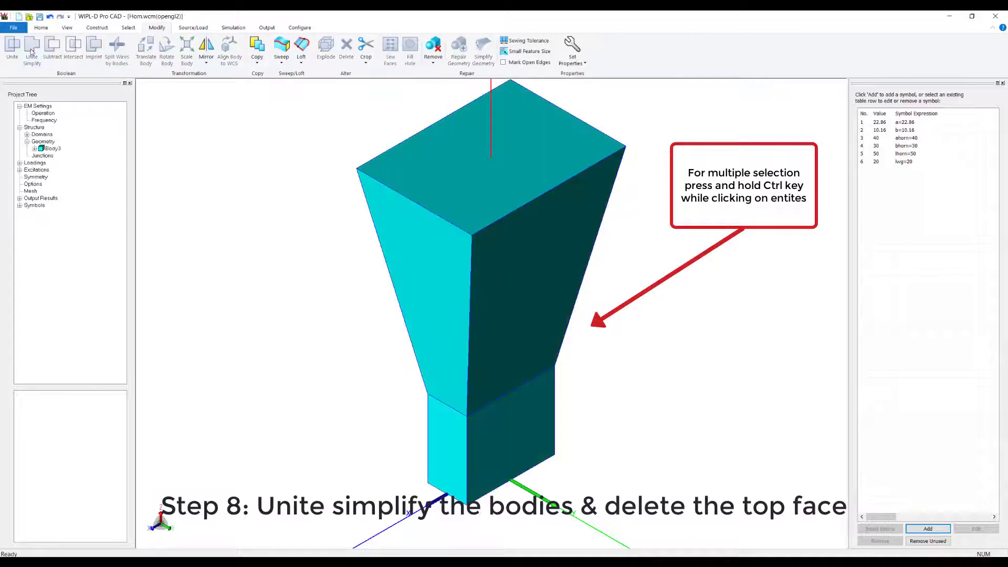
Step: Delete Body3's top aperture face so the horn is open
click(129, 28)
click(85, 50)
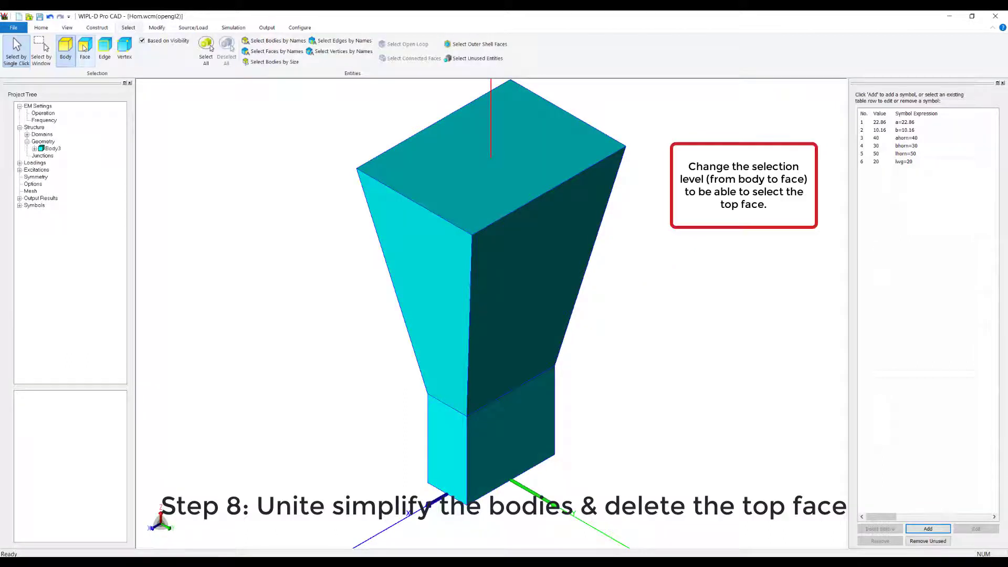
click(457, 170)
right_click(456, 165)
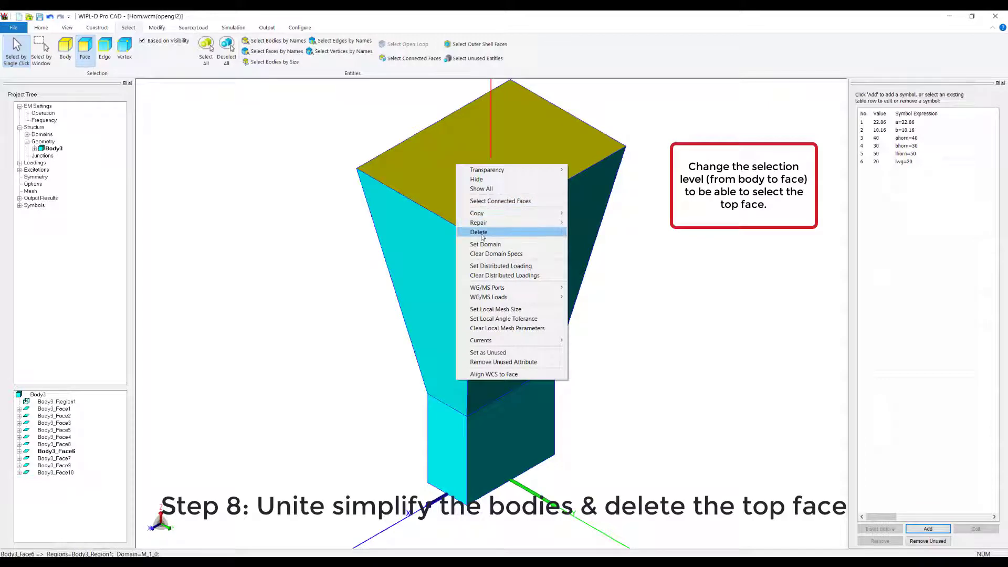
click(482, 232)
click(484, 296)
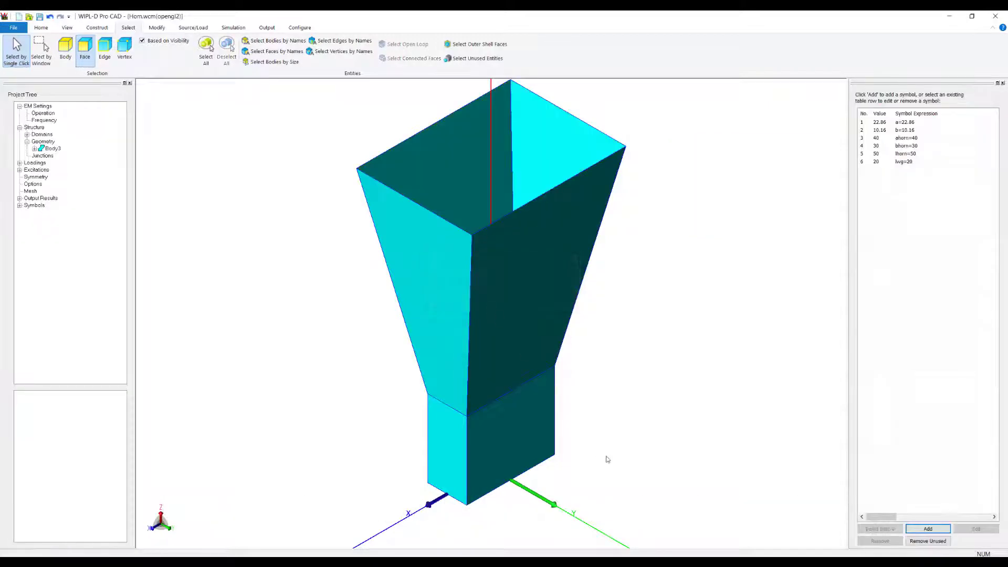
mouse_move(608, 459)
middle_down()
mouse_move(635, 294)
mouse_move(595, 364)
mouse_move(596, 331)
mouse_move(619, 310)
mouse_move(281, 308)
mouse_move(376, 383)
middle_up()
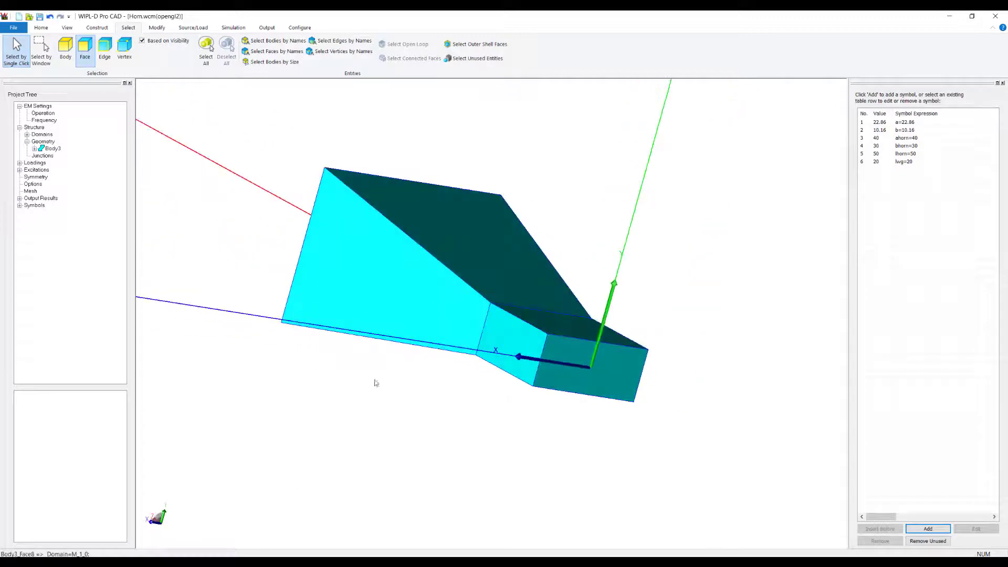
Step: Assign a Rectangular waveguide port with 270° reference direction to the feed's end face
click(585, 388)
right_click(585, 386)
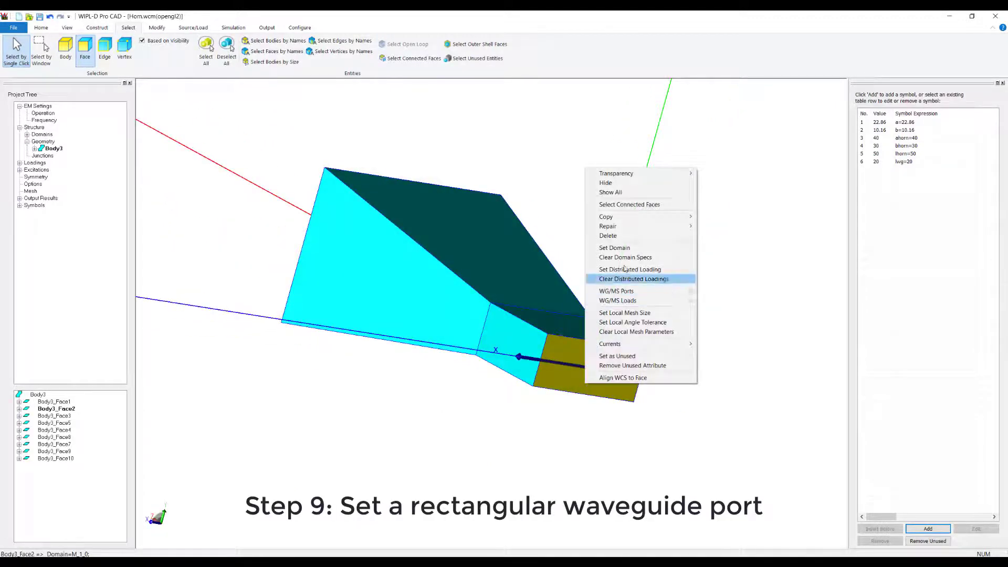
mouse_move(630, 290)
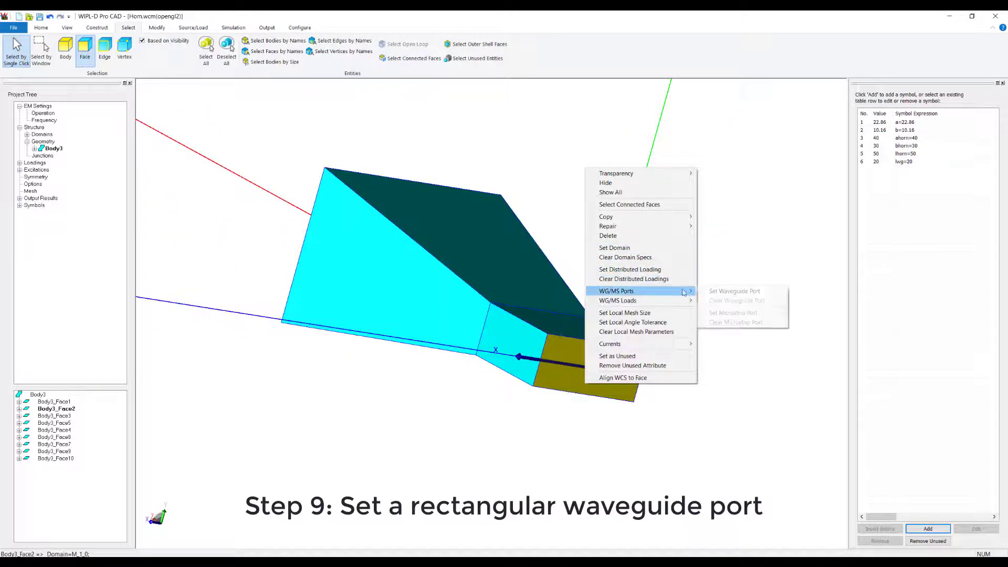
click(714, 292)
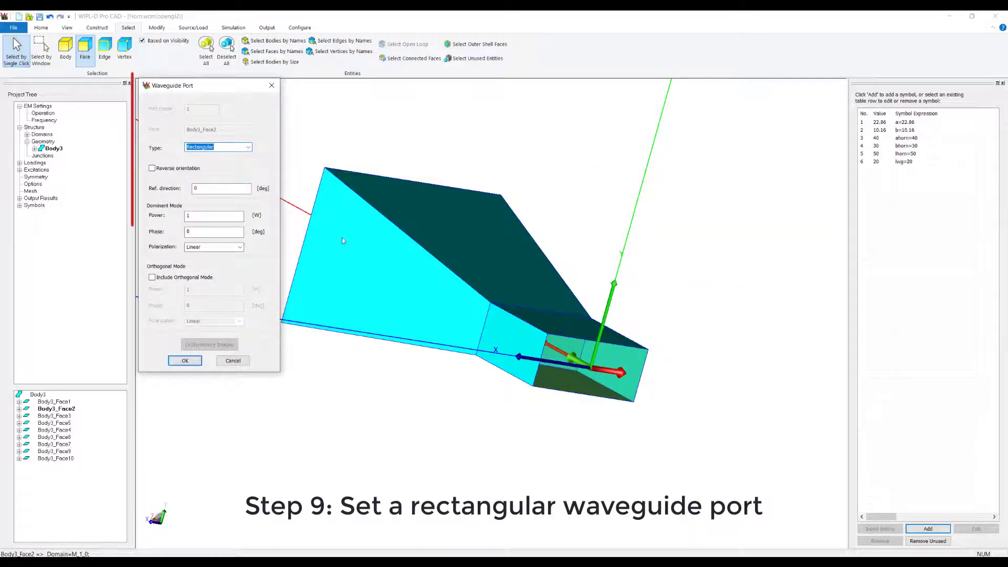
click(248, 147)
click(216, 152)
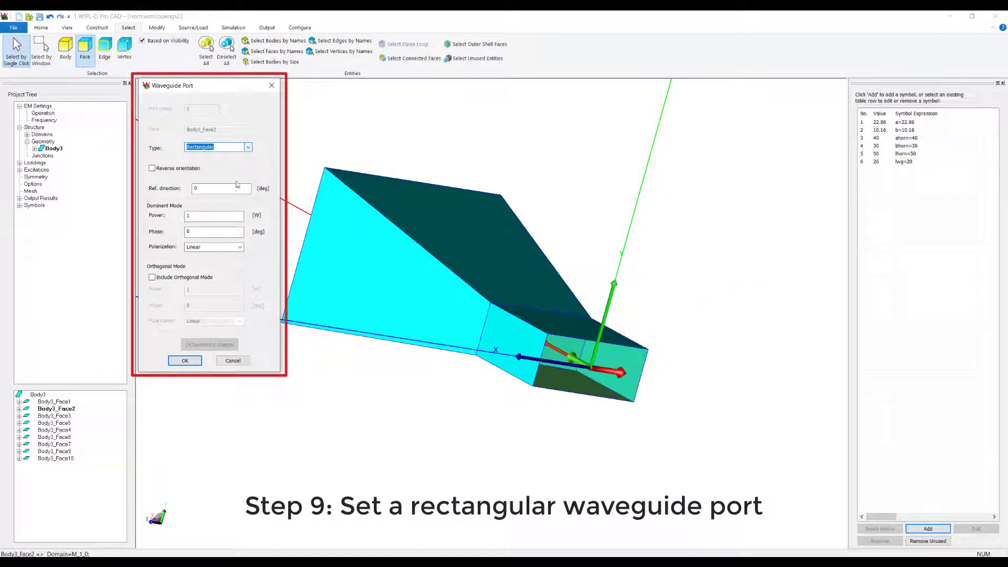
click(235, 188)
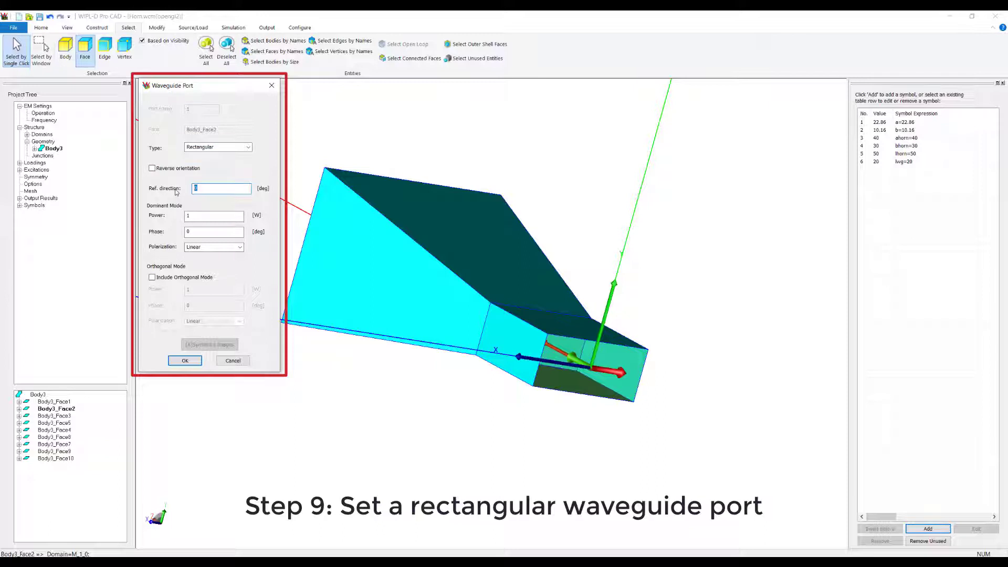
text(270)
key(Tab)
click(223, 229)
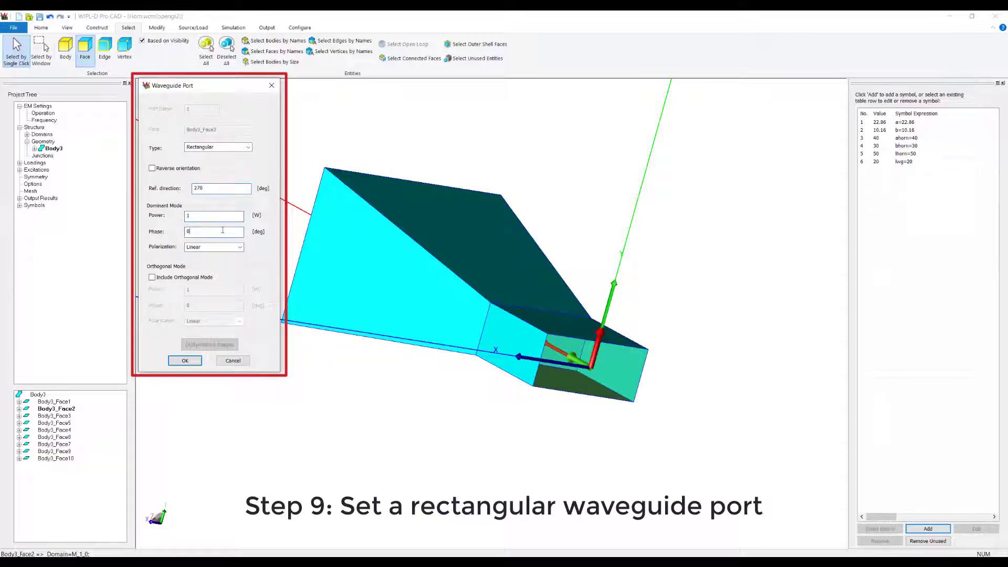
click(184, 360)
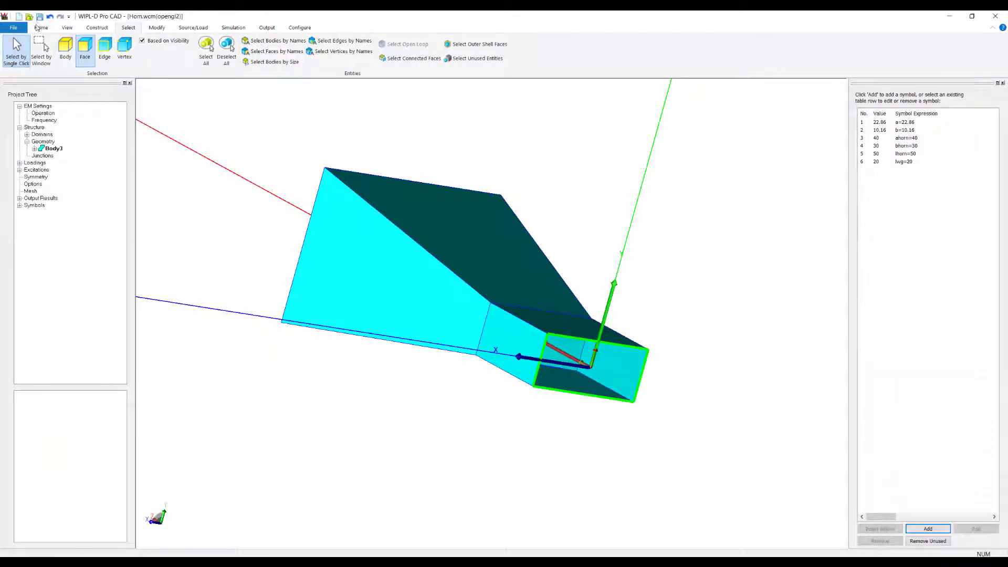
click(41, 28)
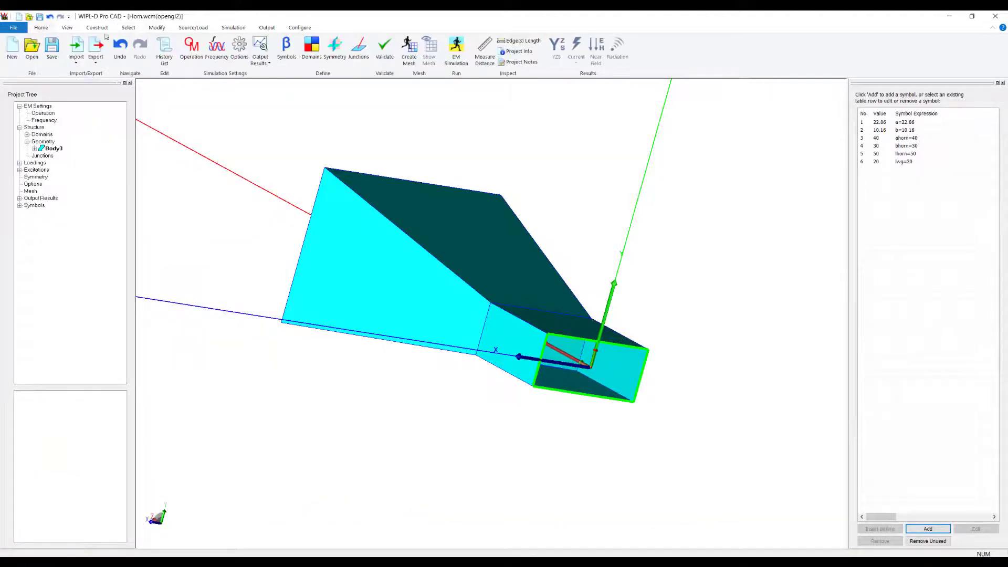
Step: Configure Radiation output: Phi 37 directions 0°–360°, Theta 19 directions -90°–90°
click(268, 62)
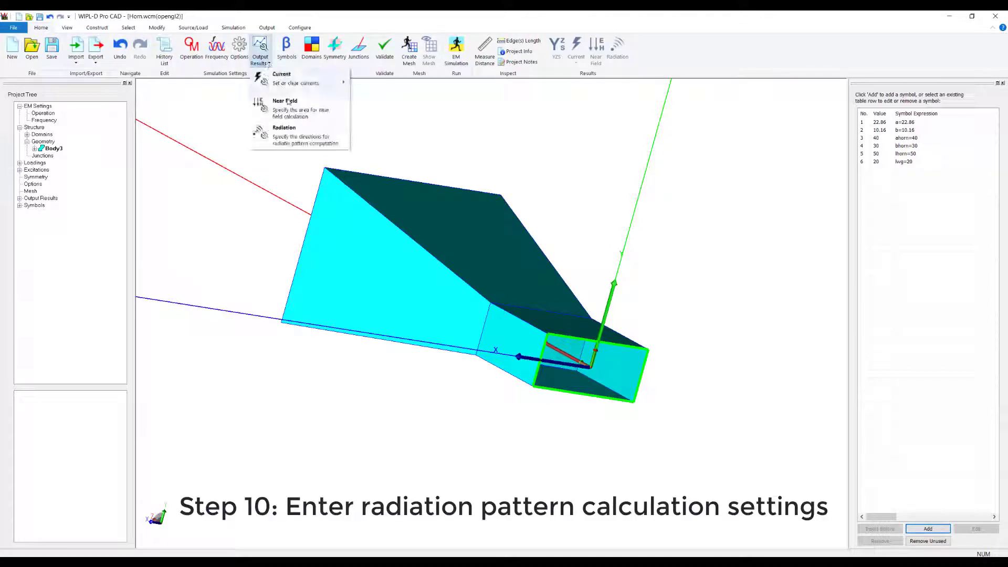
click(294, 137)
text(37)
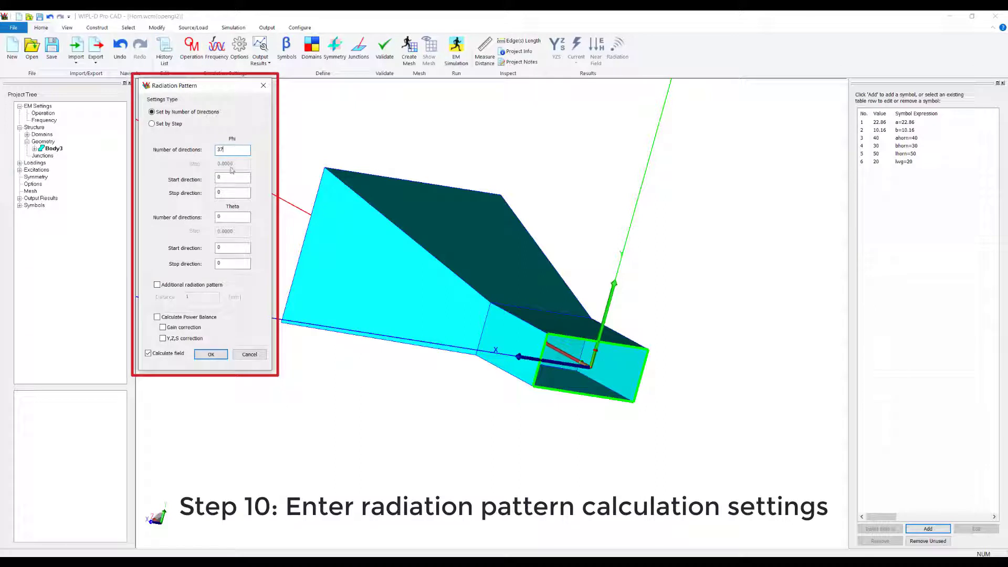
double_click(217, 177)
double_click(220, 193)
text(6)
double_click(216, 216)
text(19)
double_click(217, 247)
text(-90)
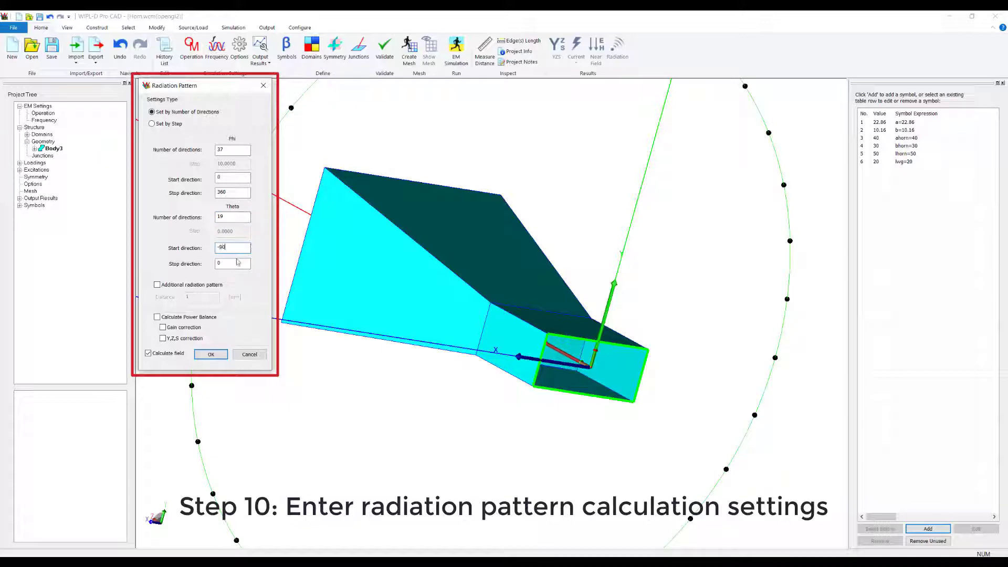
double_click(216, 264)
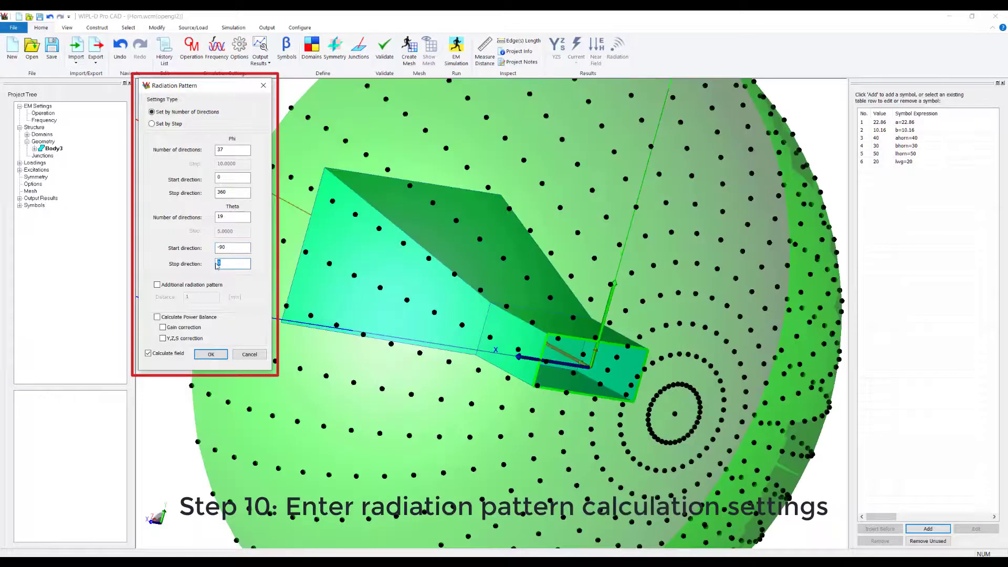
text(90)
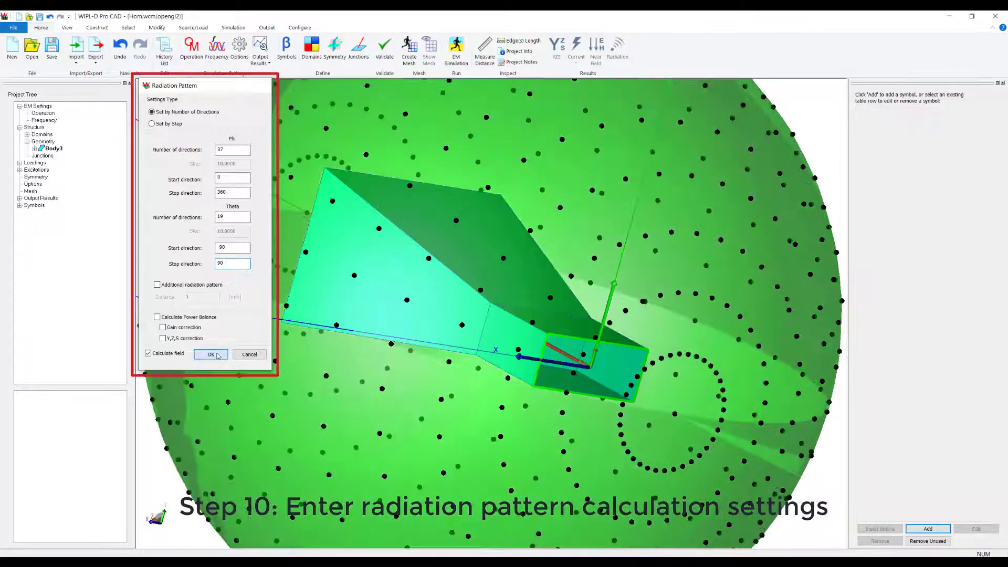
click(218, 355)
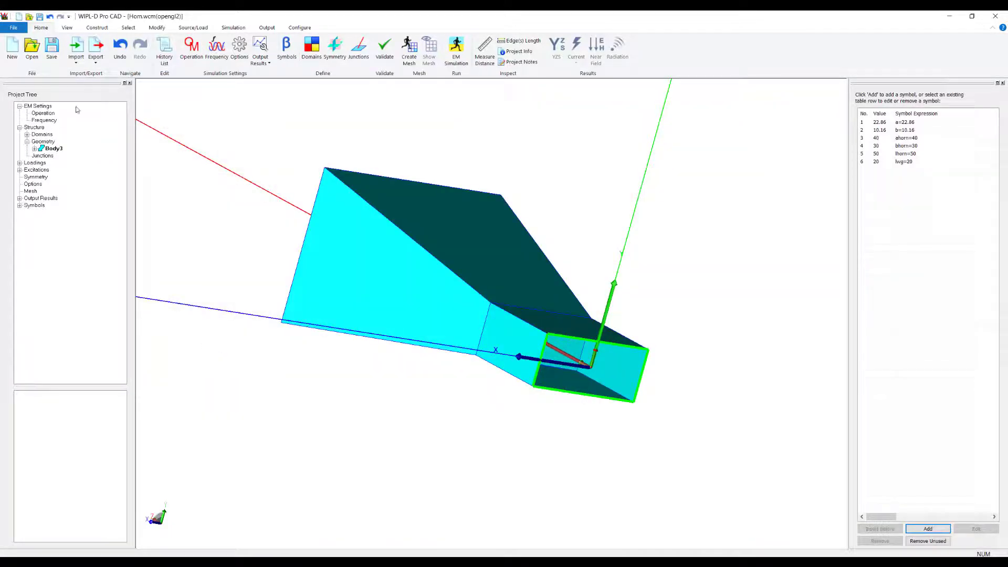
Step: Save the horn model, run its EM simulation, and display the resulting 3D gain pattern
click(51, 53)
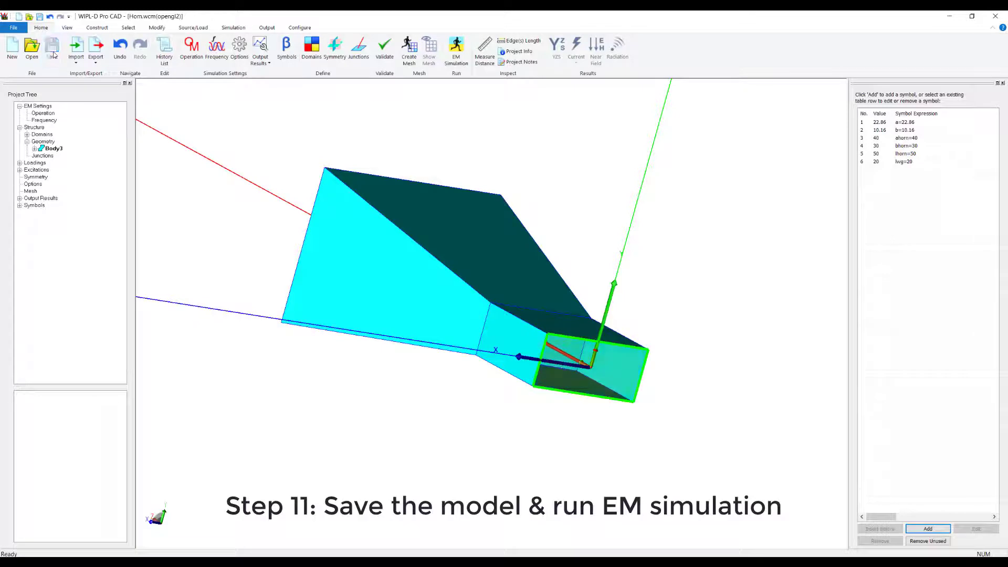
click(459, 55)
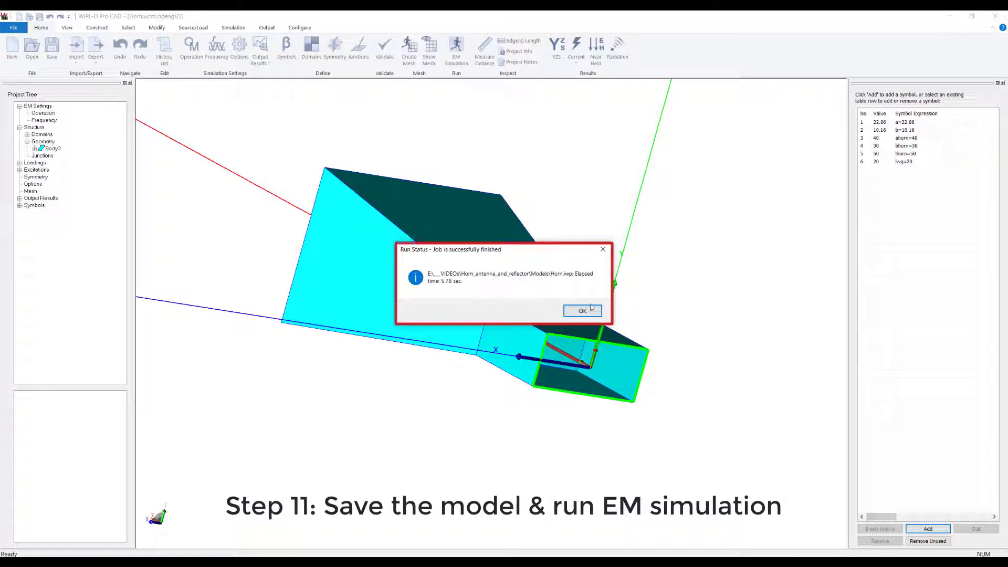
click(584, 311)
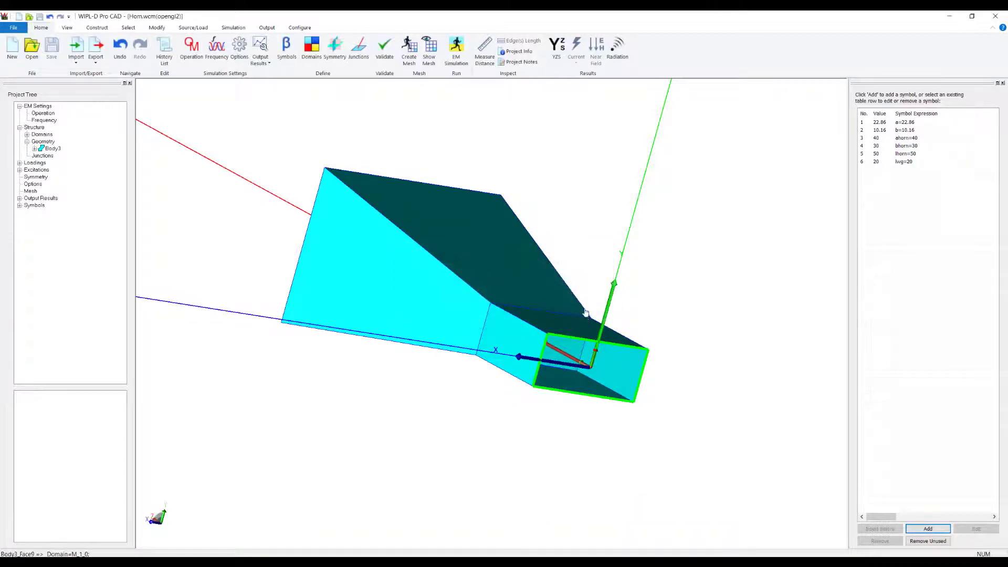
click(617, 51)
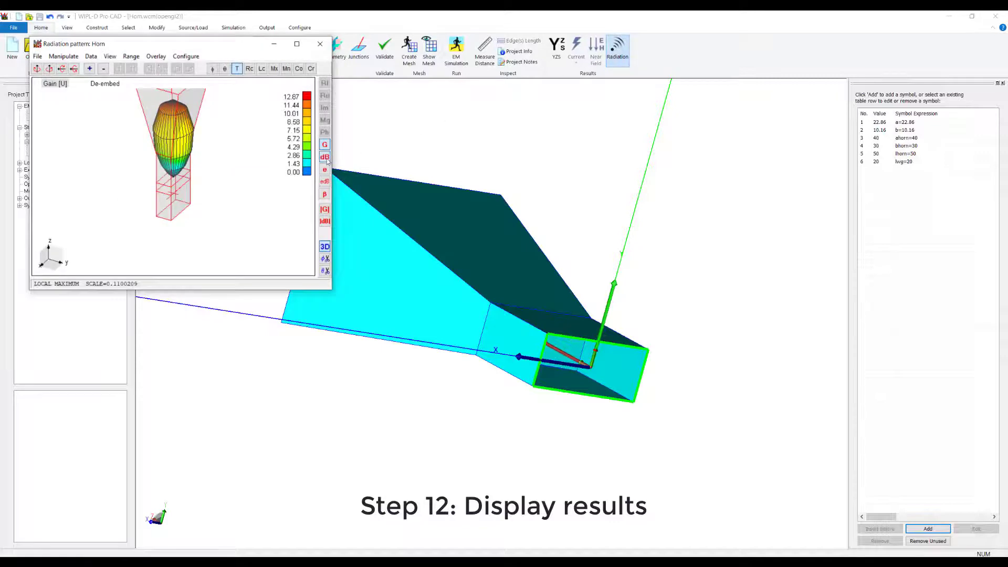
Step: Switch the horn's radiation pattern to dB gain and maximize the plot window
click(325, 157)
click(297, 44)
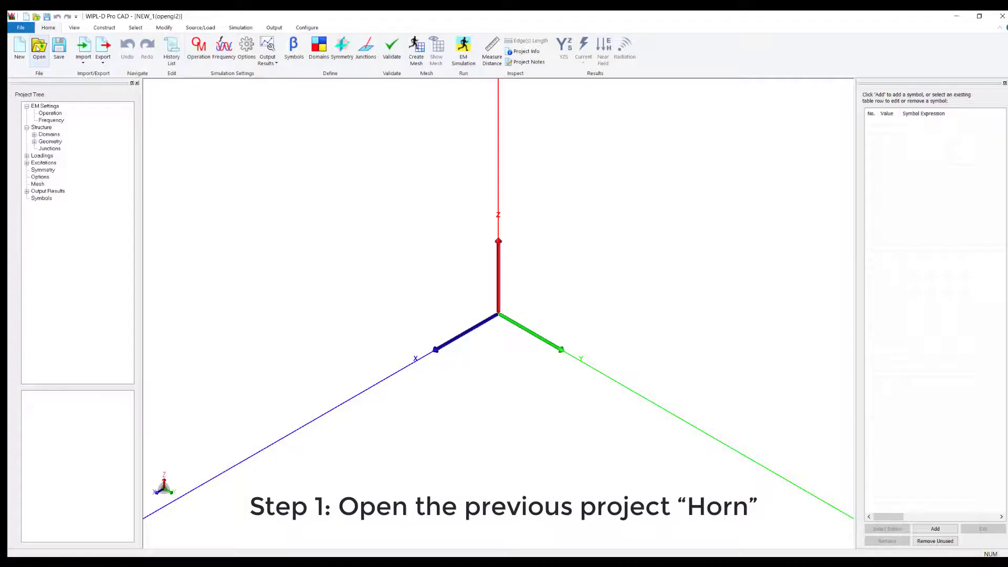
Step: Open the Horn.wcm project
click(39, 47)
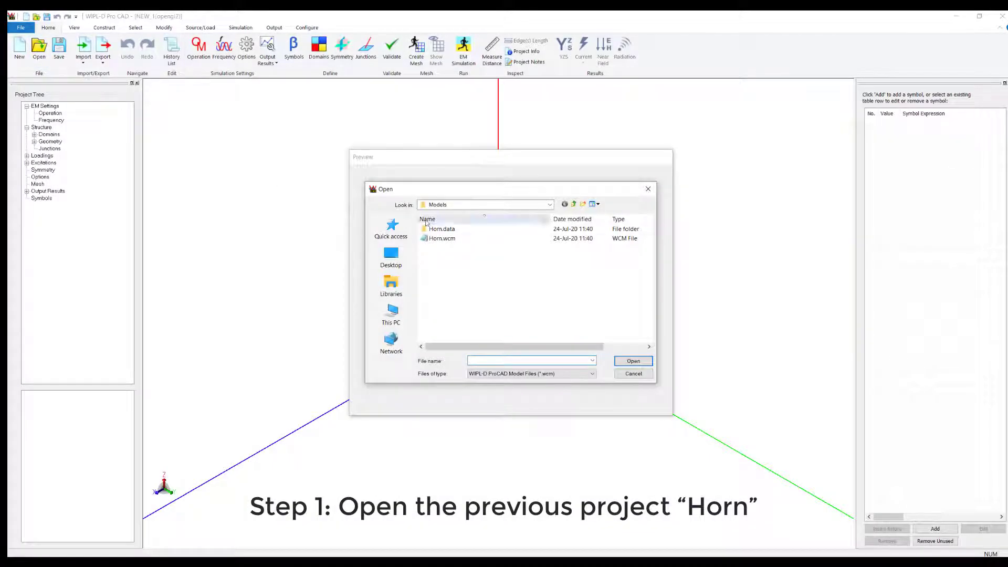
click(441, 238)
click(633, 361)
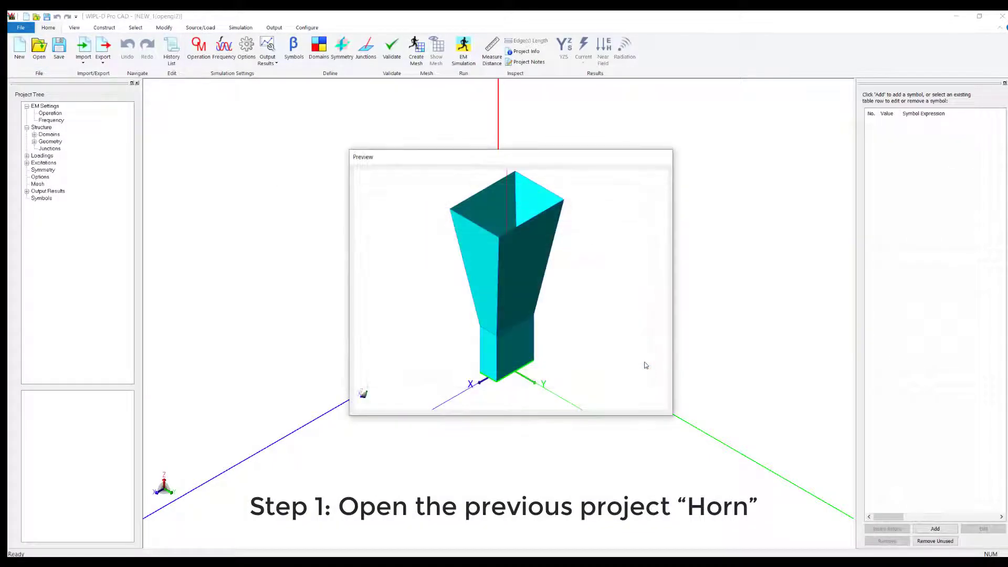
Step: Save the project as Reflector.wcm and begin adding a new symbol
click(20, 27)
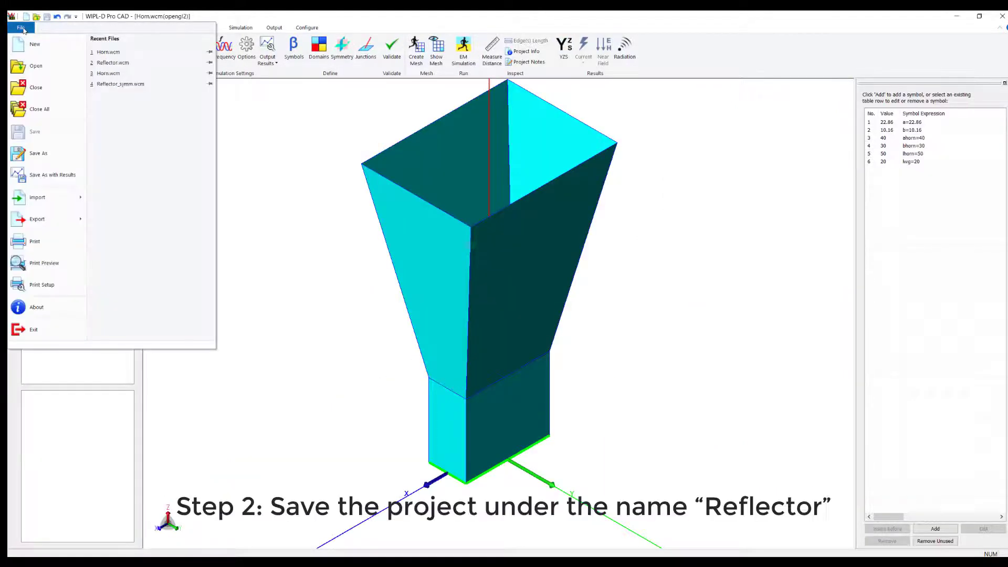
click(53, 155)
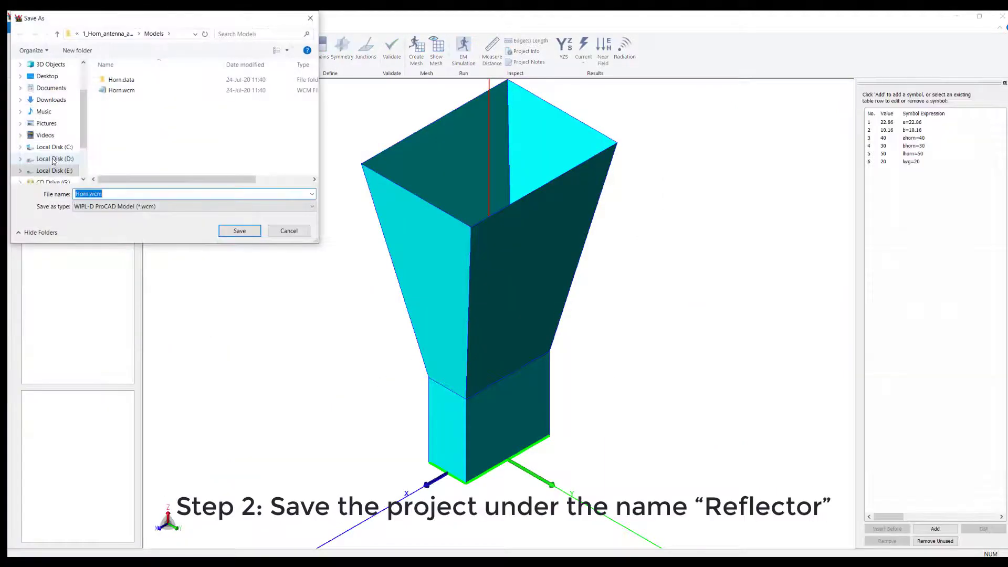
text(Reflector)
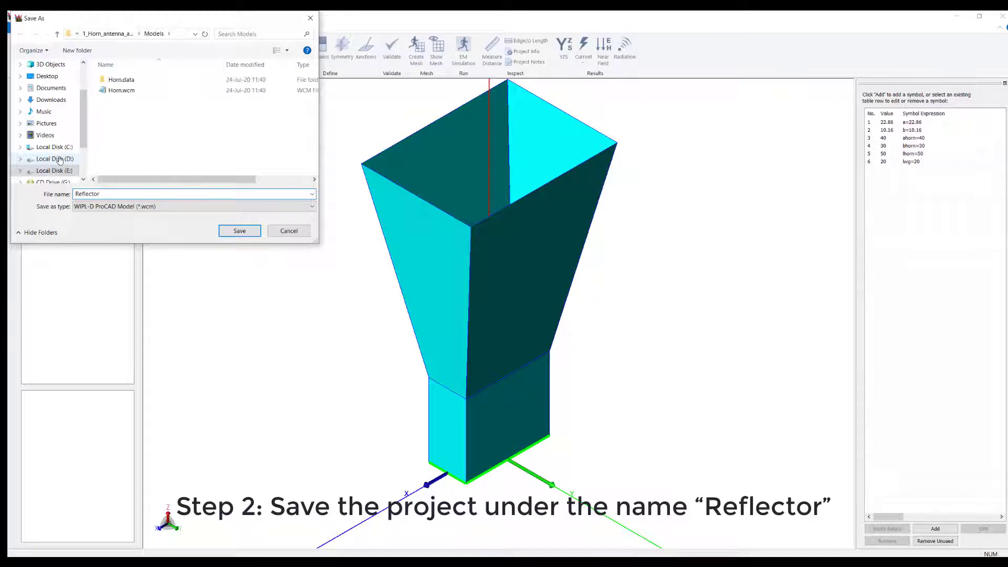
key(Return)
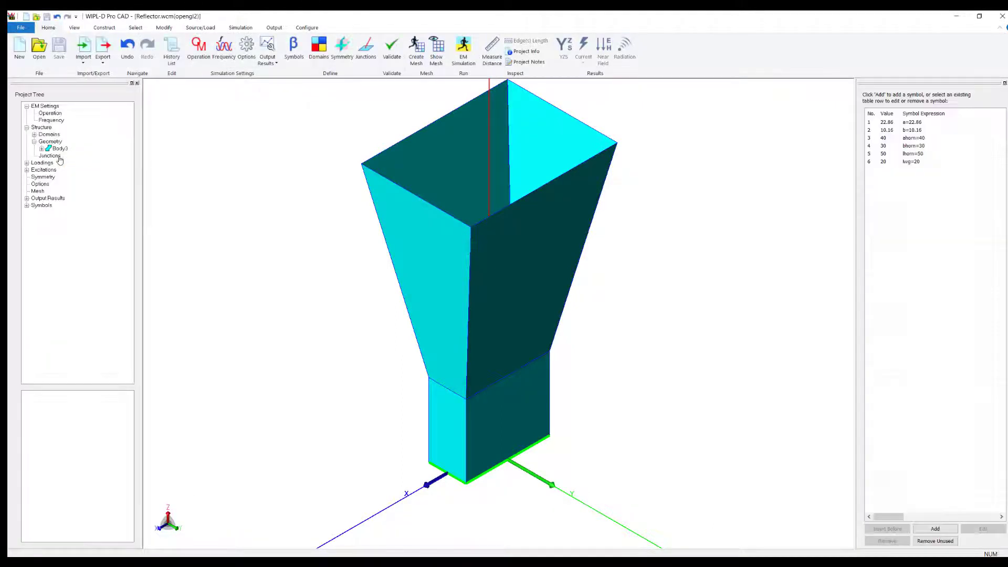
click(934, 528)
text(rref=360)
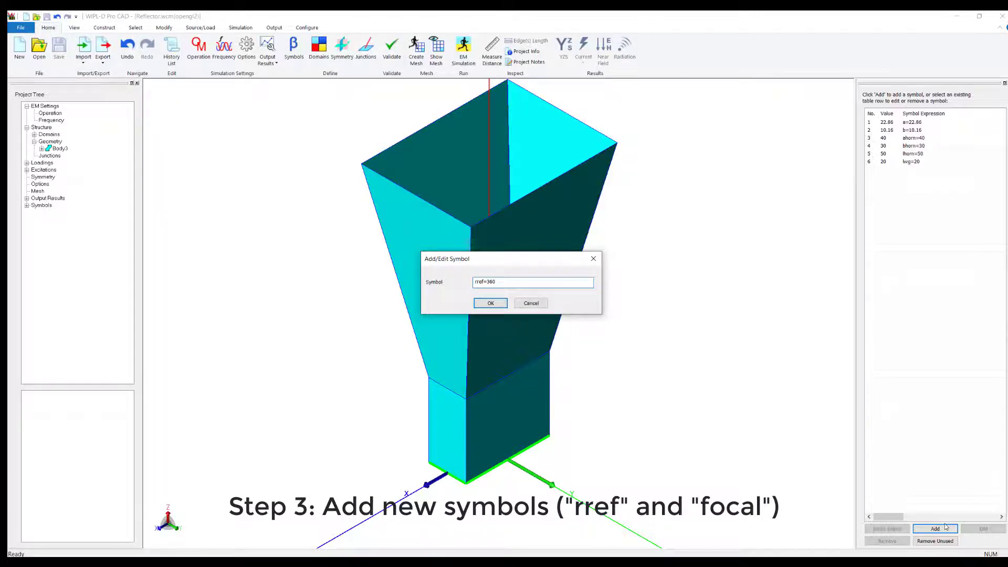
Step: Enter the symbols rref=360 and focal=rref into the symbol table
key(Return)
click(935, 529)
key(Return)
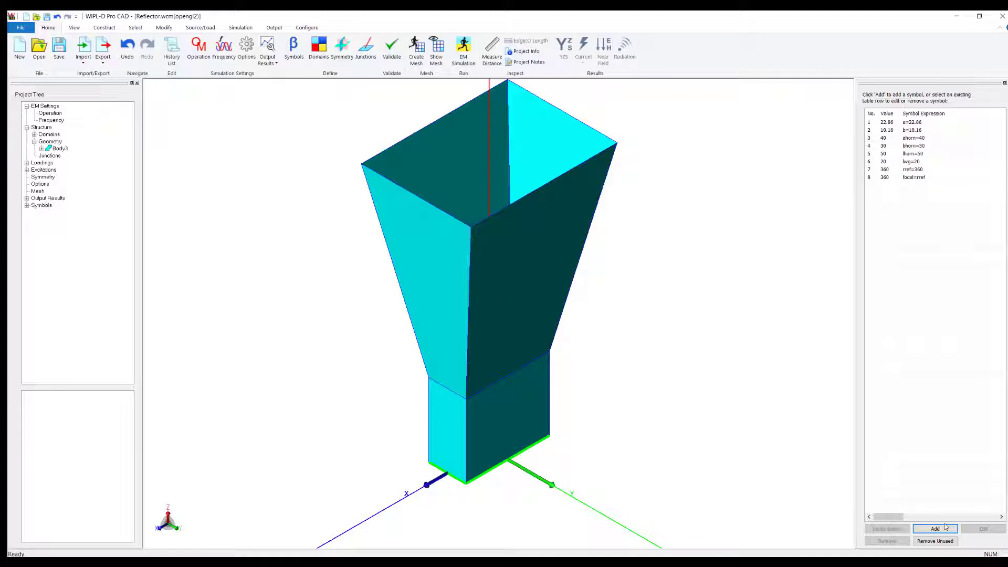
Step: Draw paraboloid reflector Body4 with focal distance focal, aperture radius rref, offset 0,0
click(111, 31)
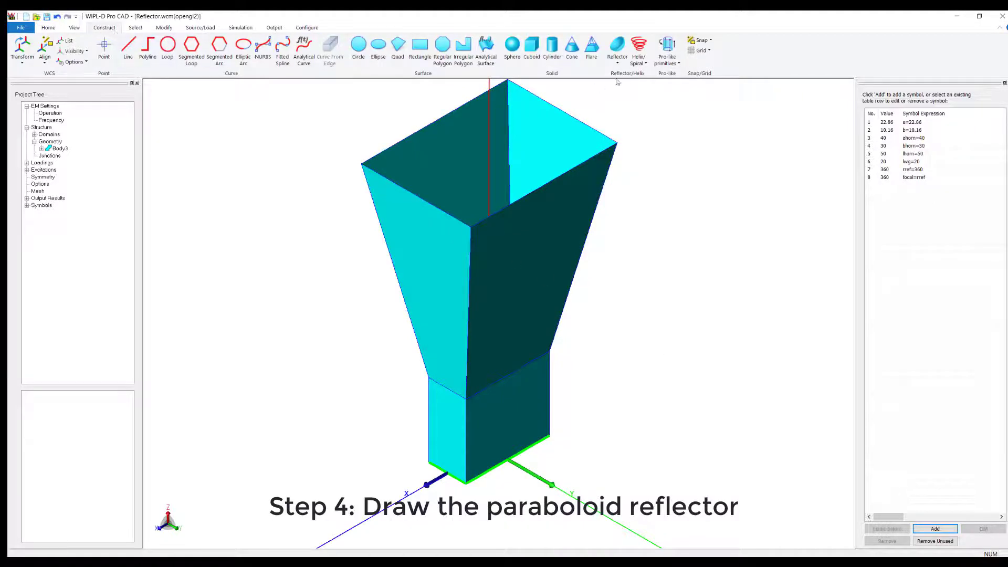
click(619, 63)
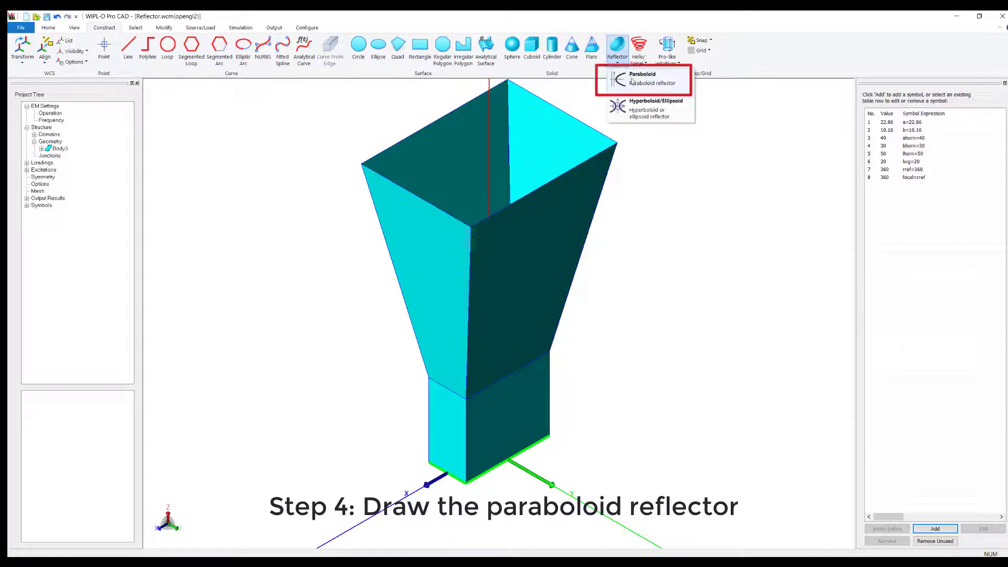
click(632, 82)
text(focal)
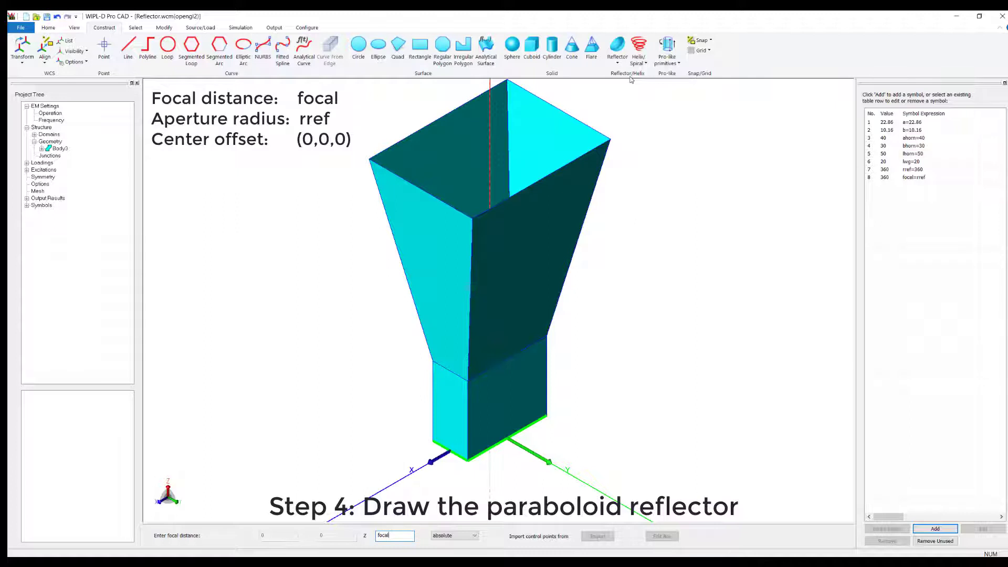
key(Return)
text(rref)
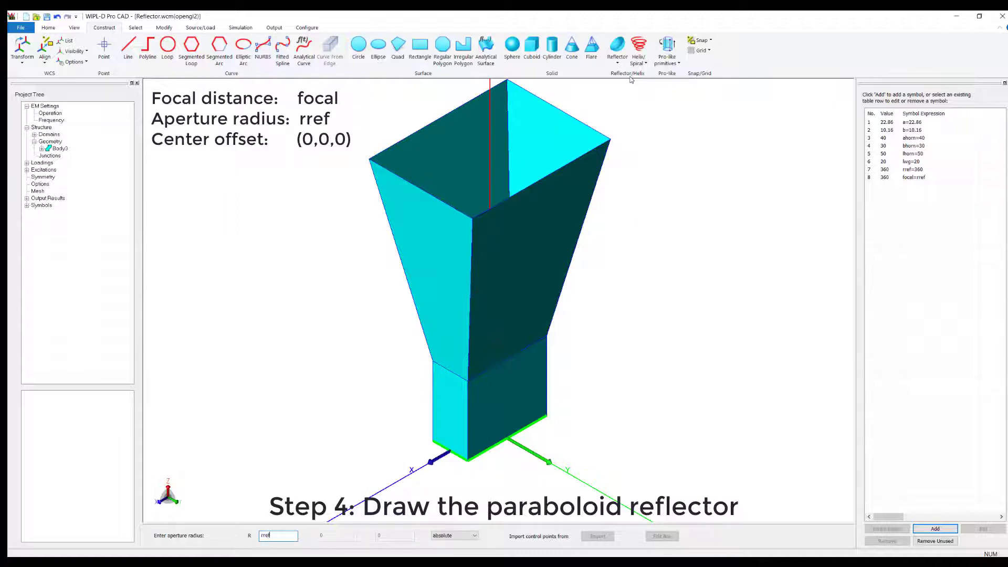
key(Return)
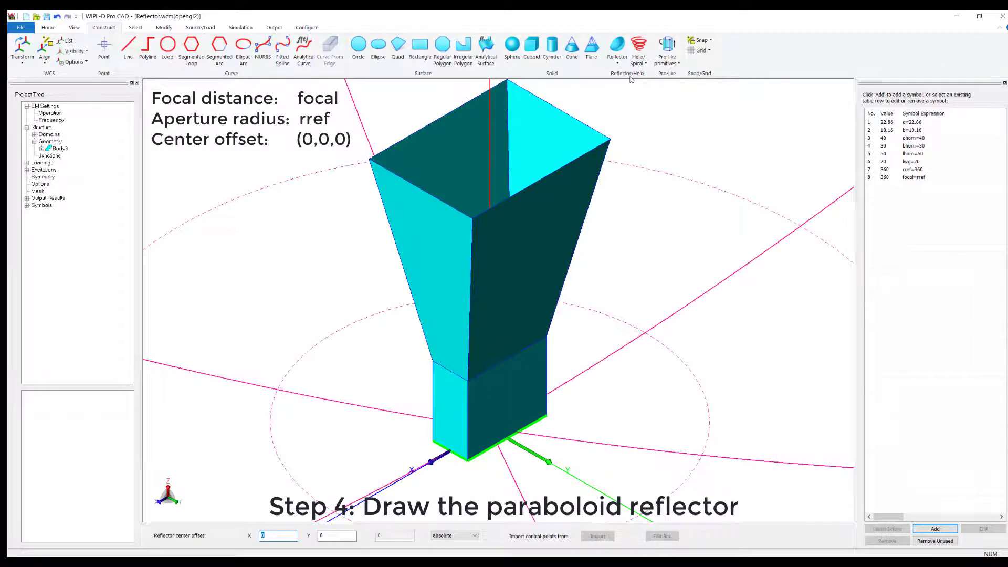
key(Return)
key(Escape)
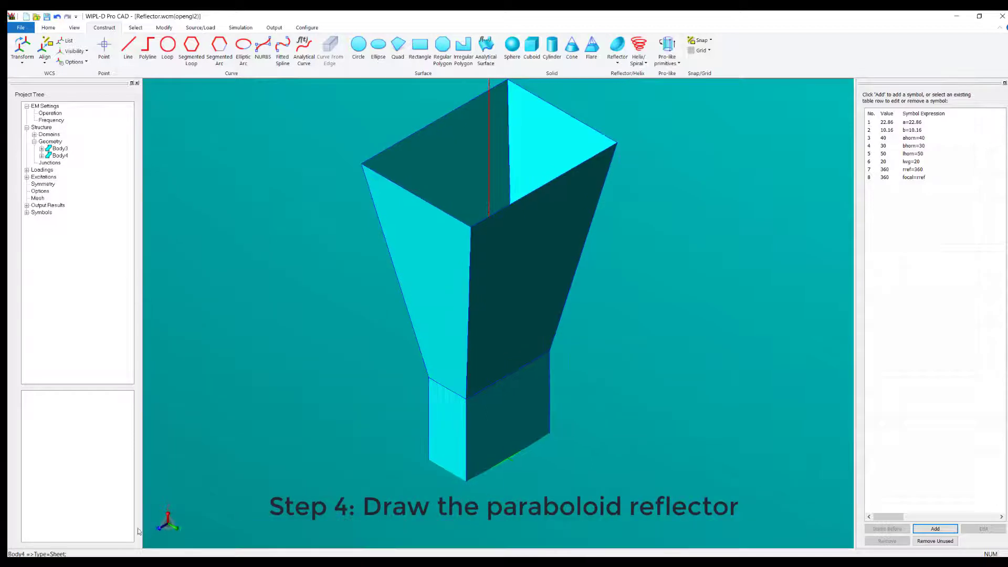
Step: Switch to isometric view, select horn Body3 and mirror it across the xOy plane
click(75, 29)
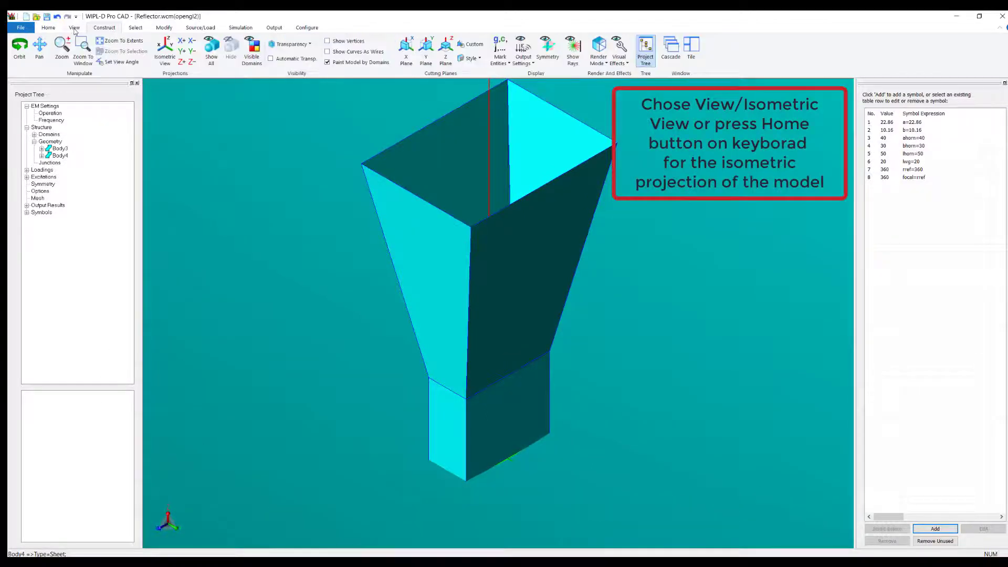
click(163, 55)
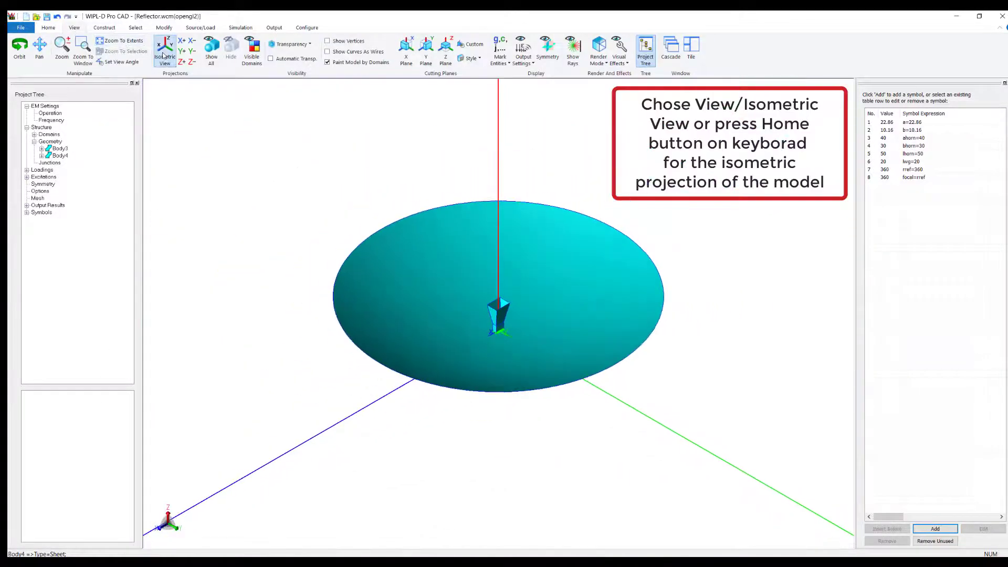
click(141, 28)
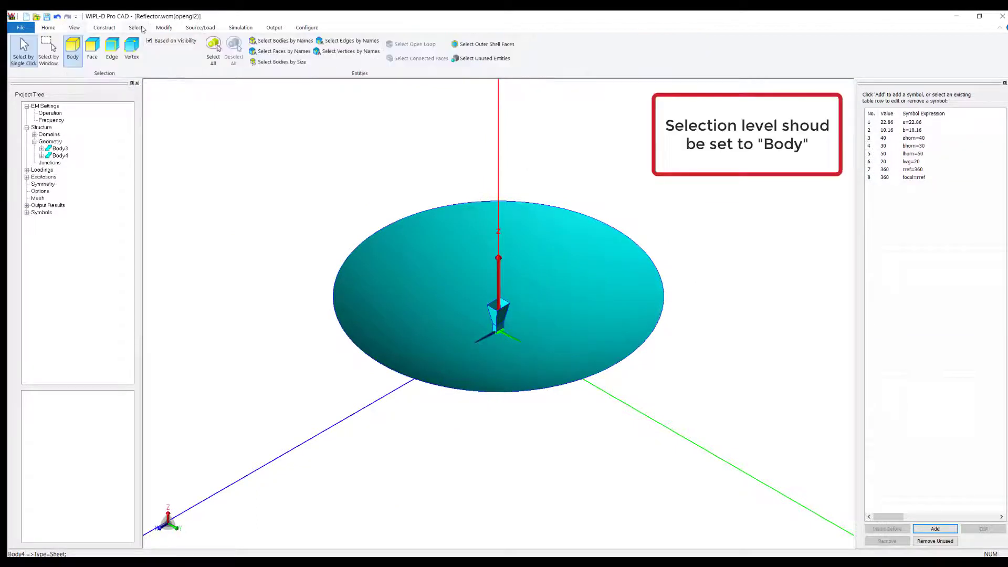
click(61, 149)
click(165, 29)
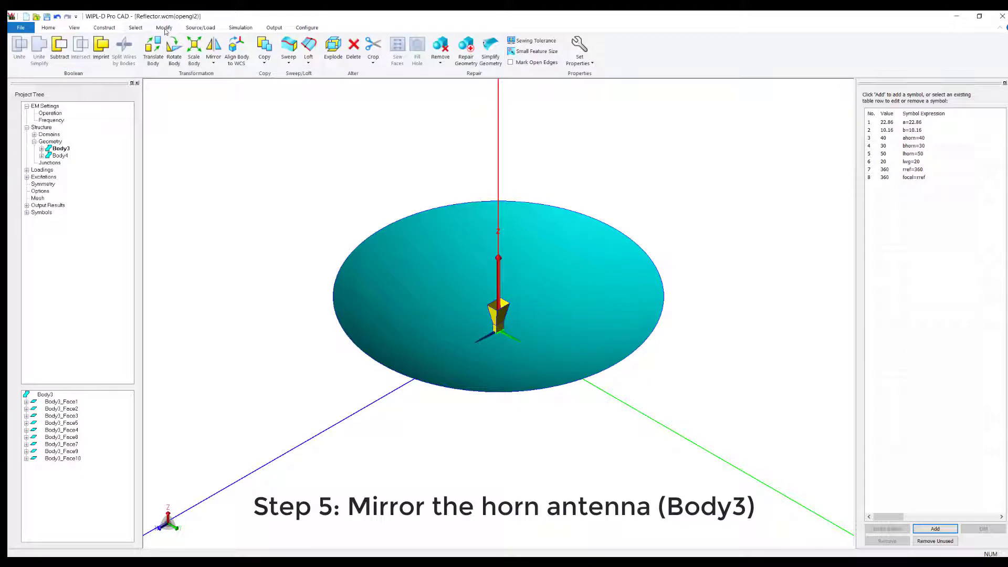
click(213, 63)
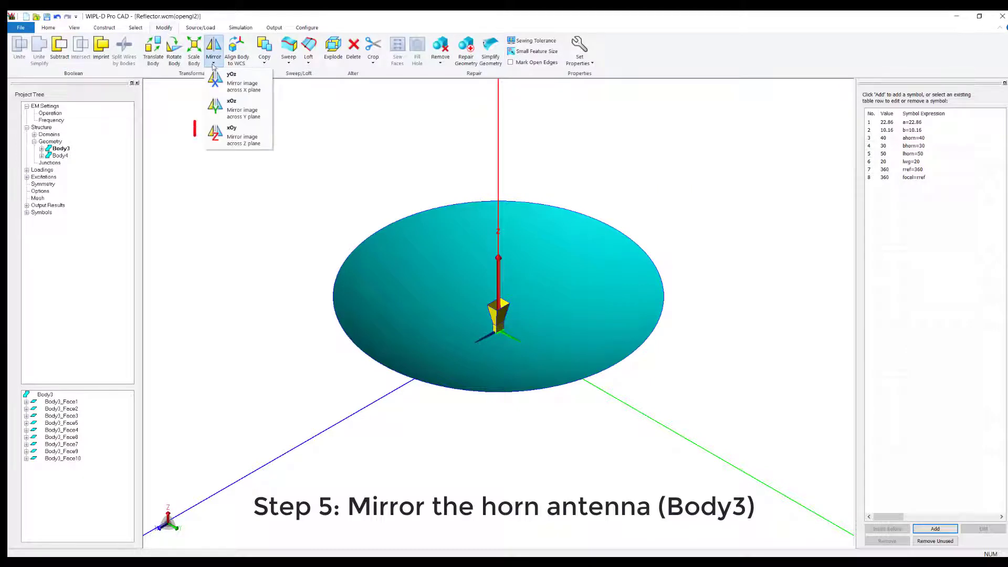
click(243, 142)
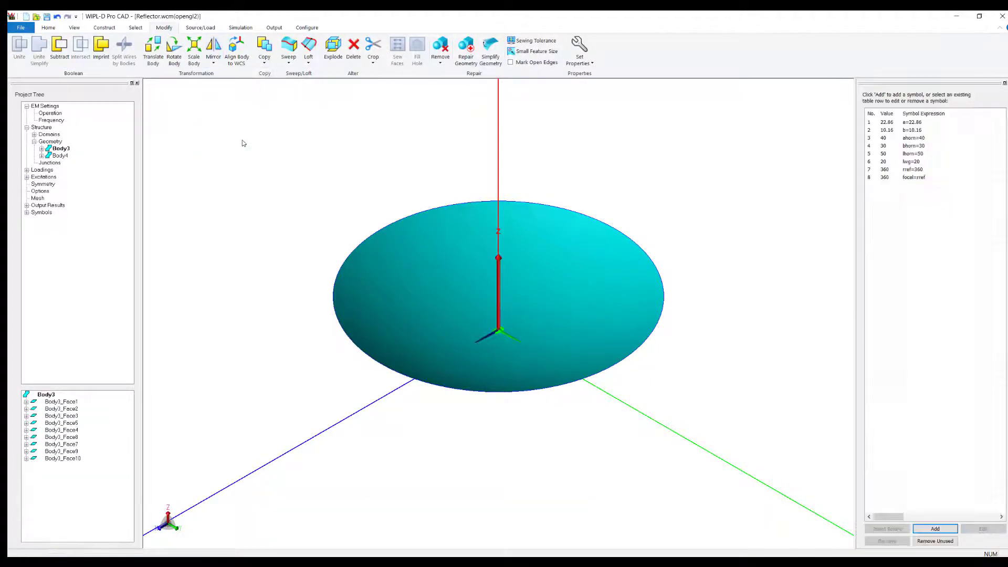
Step: Translate the horn along z by dZ = lwg+lhorn+focal
click(153, 53)
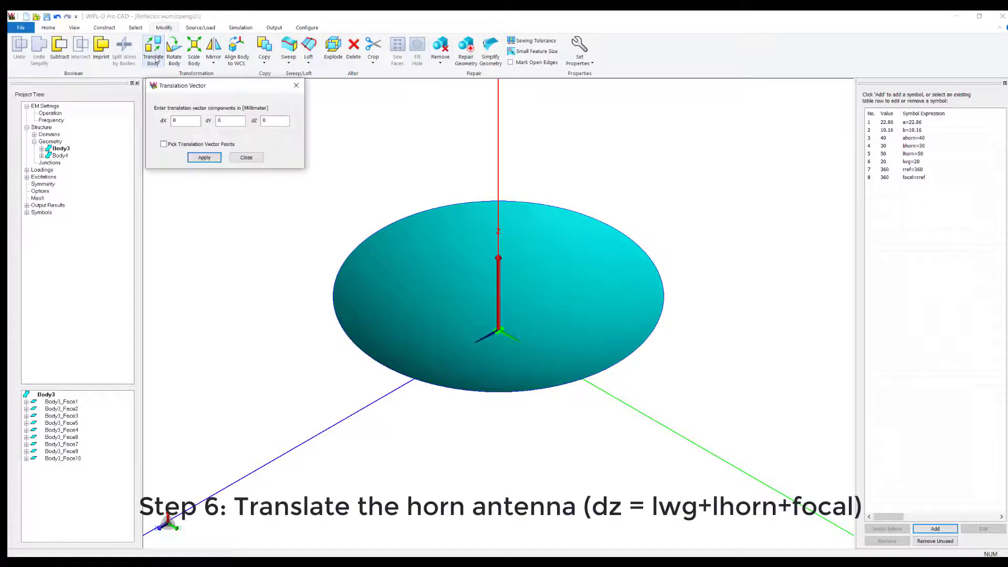
double_click(269, 121)
text(lwg+lhorn+)
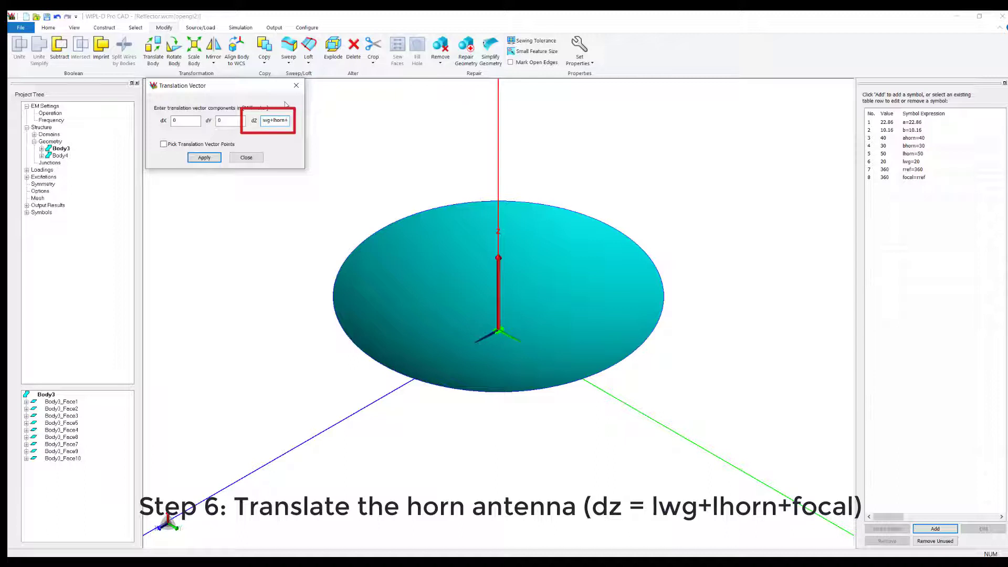
text(focal)
click(206, 159)
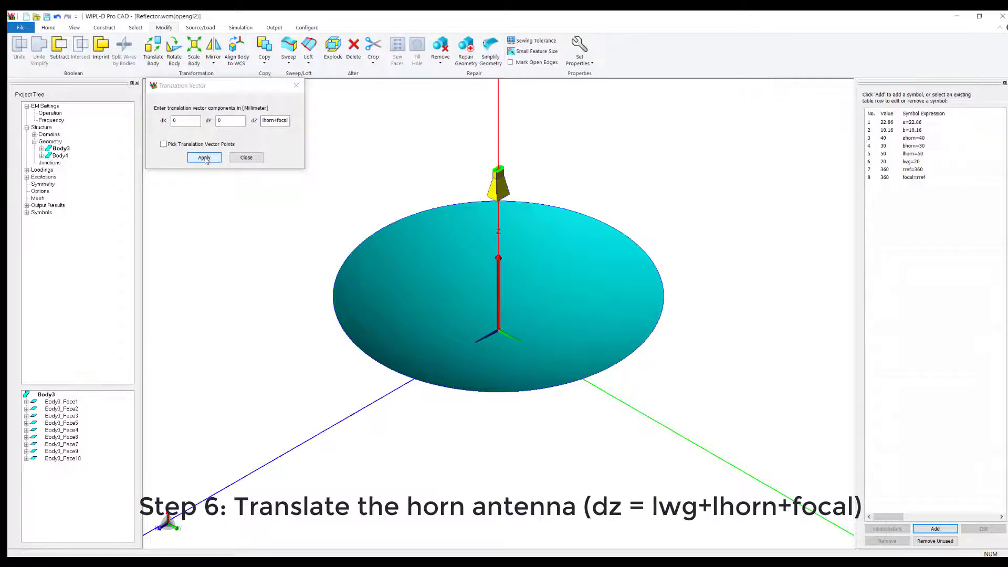
click(244, 160)
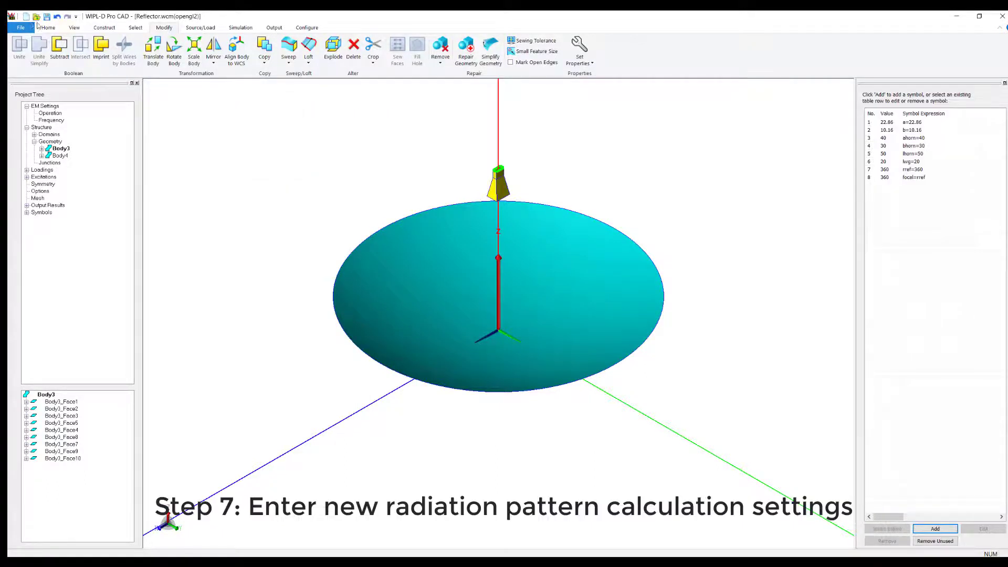
Step: Set radiation output to 2 phi directions 0–90° and 721 theta directions -90° to 270°
click(52, 29)
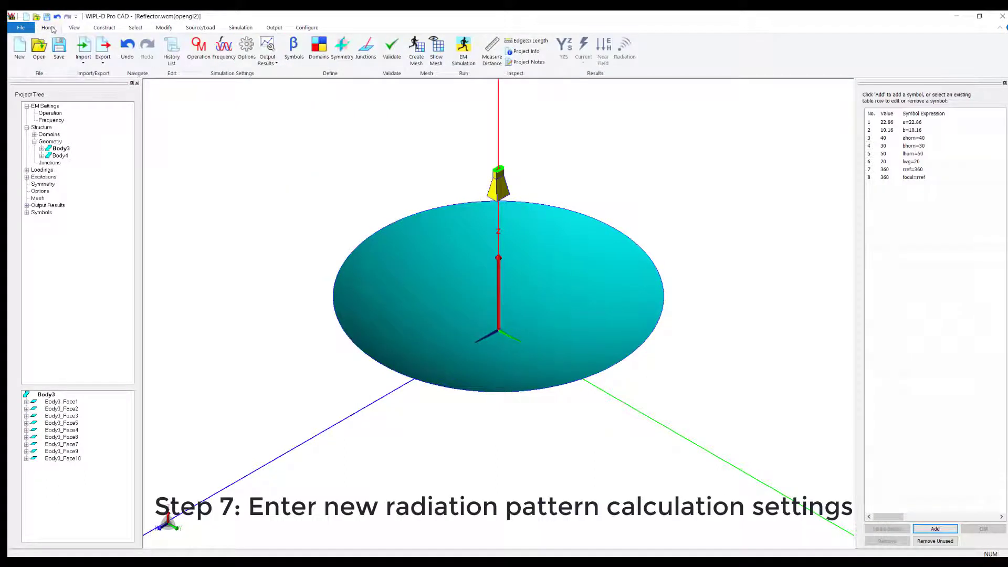
click(267, 55)
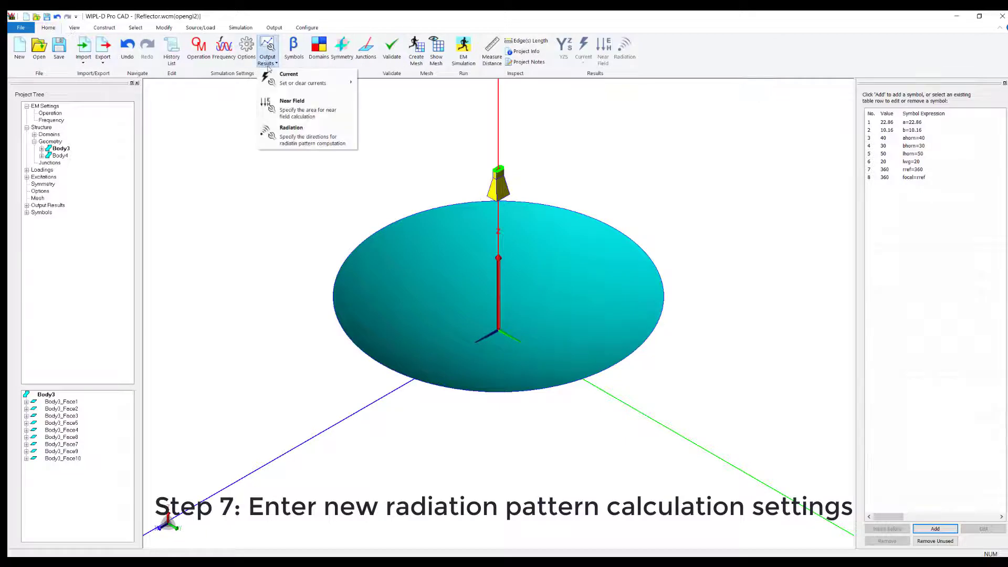
click(294, 129)
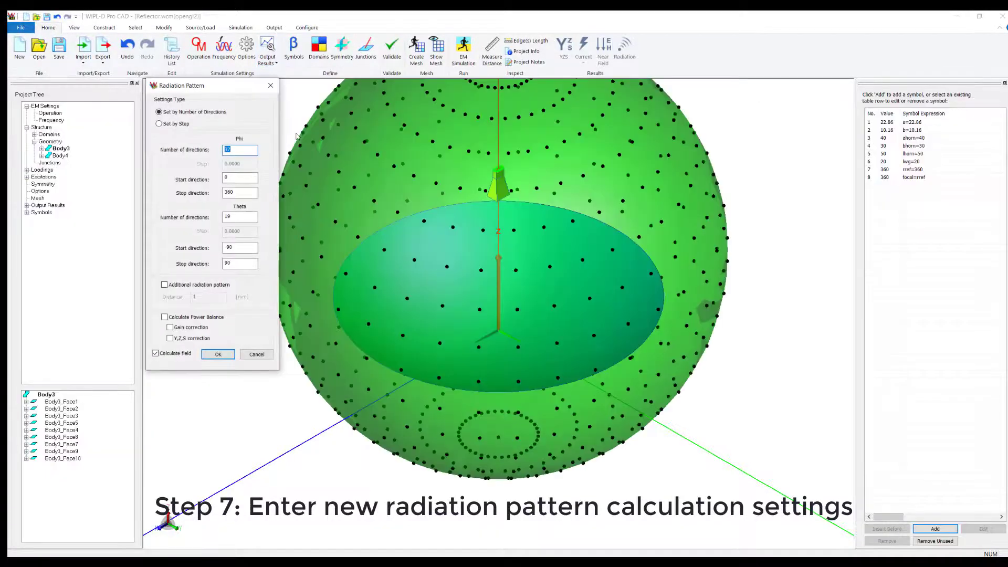
text(2)
key(Tab)
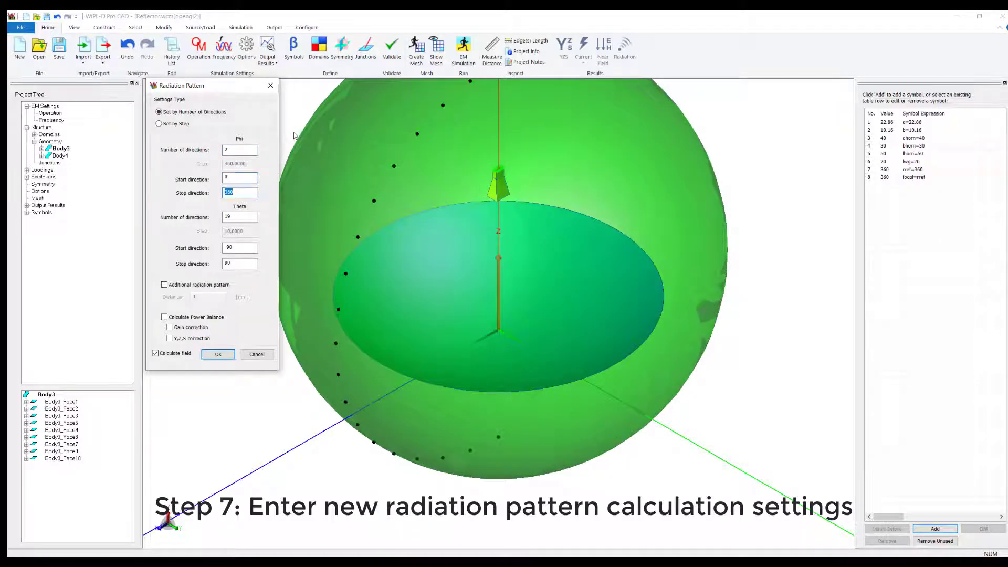
text(0)
key(Tab)
text(7)
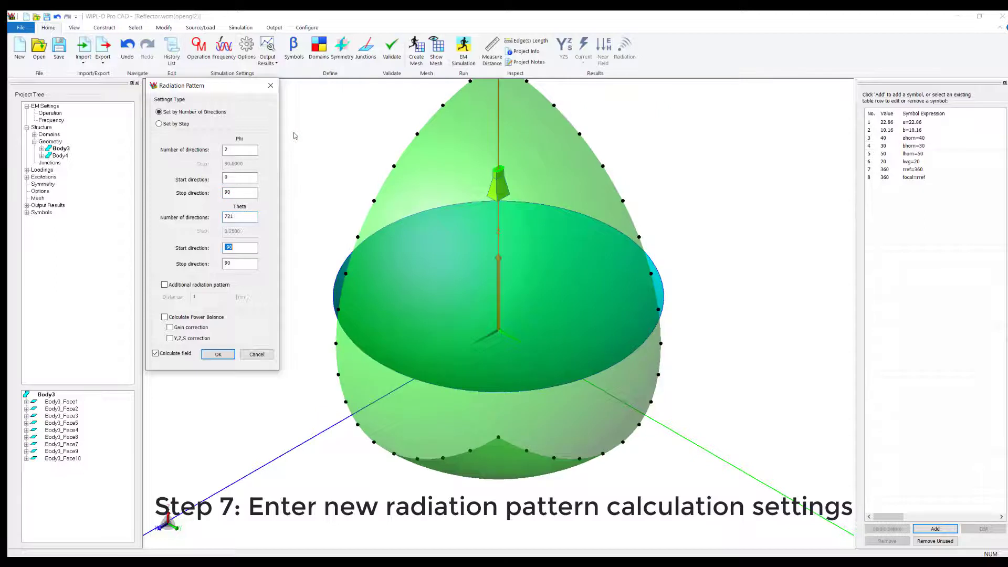
text(-)
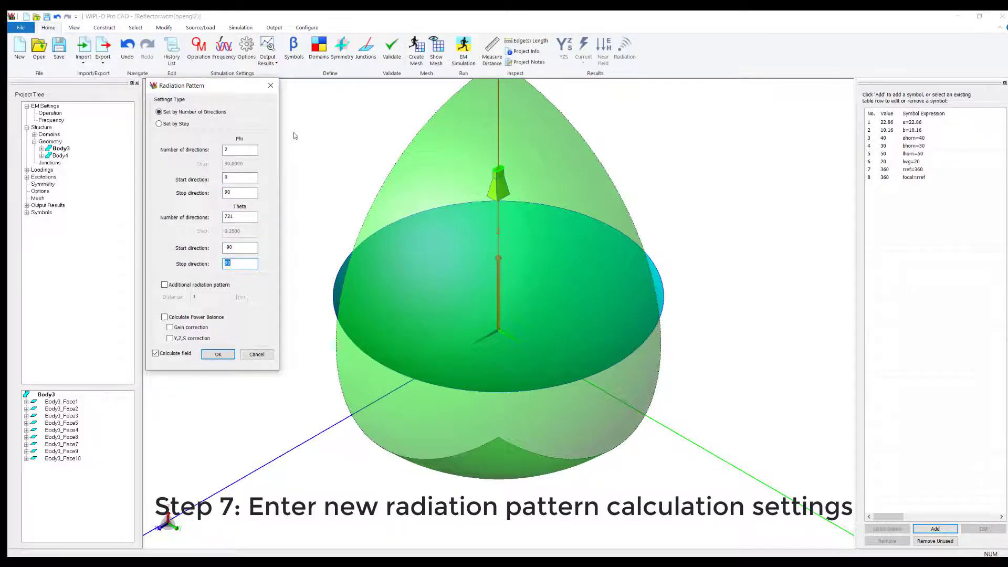
text(70)
key(Tab)
key(Return)
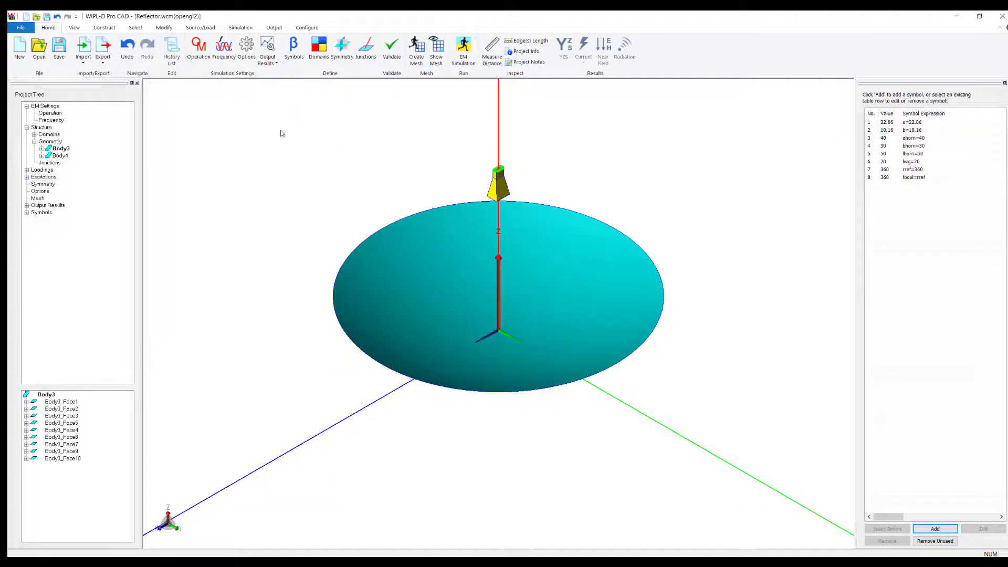
Step: Save the reflector model and run its EM simulation to a successful finish
click(59, 50)
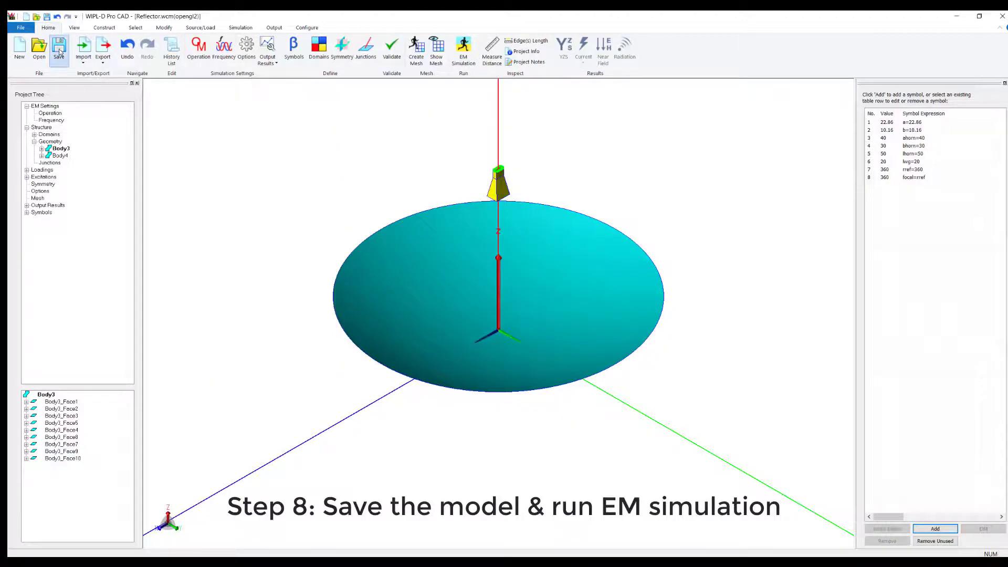
click(469, 57)
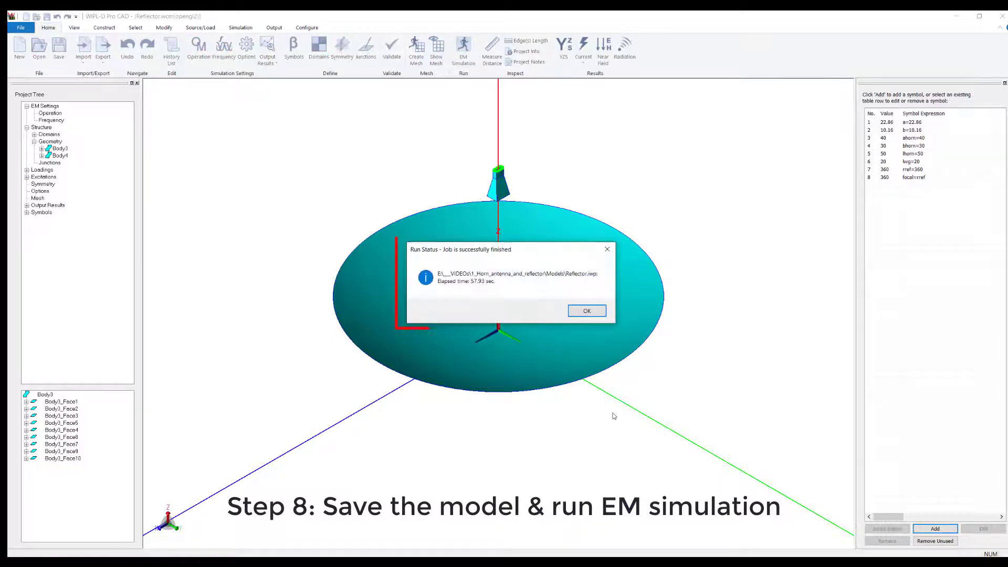
click(591, 314)
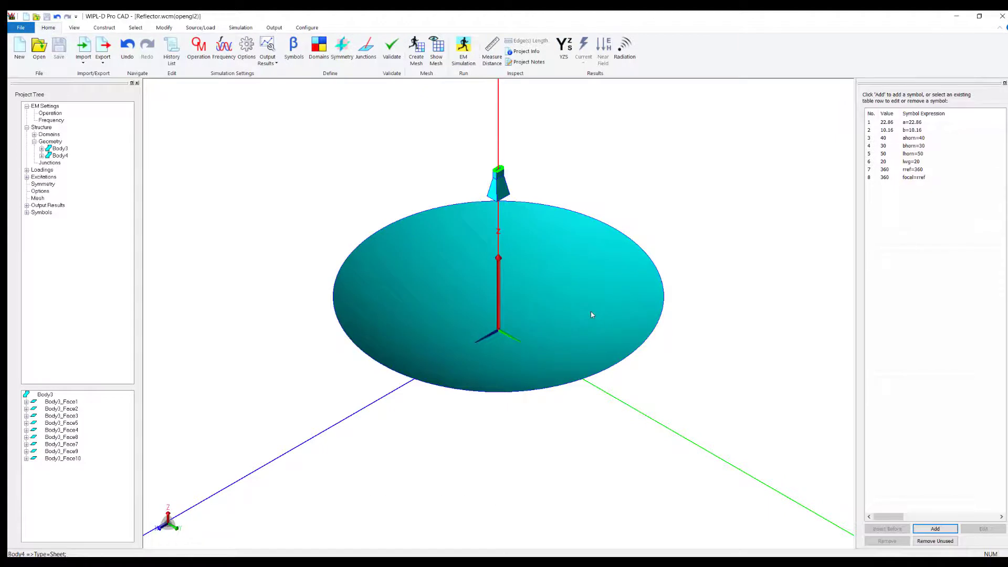
click(631, 53)
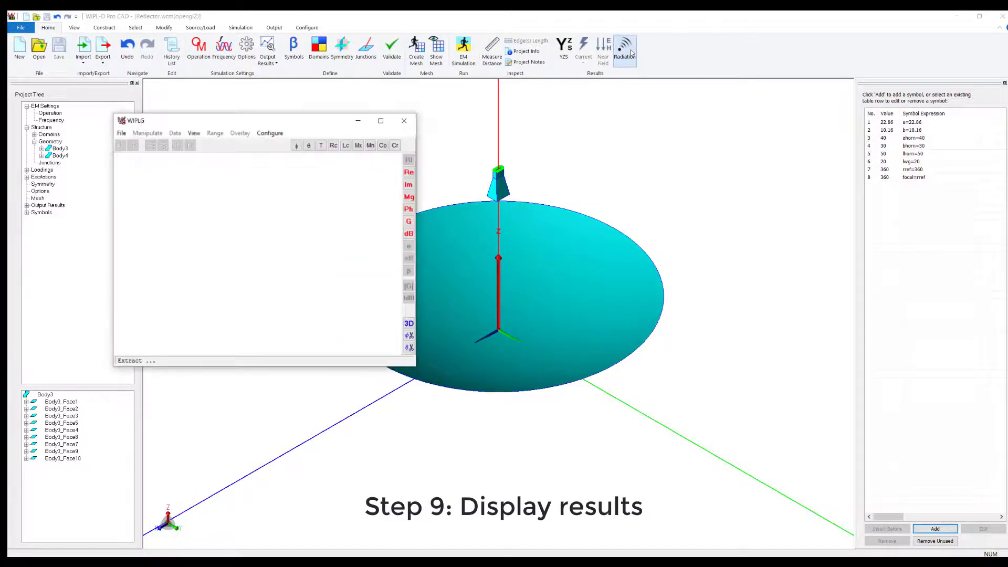
Step: Show the reflector's gain in dB as a 2D cut graph beside the model
click(407, 234)
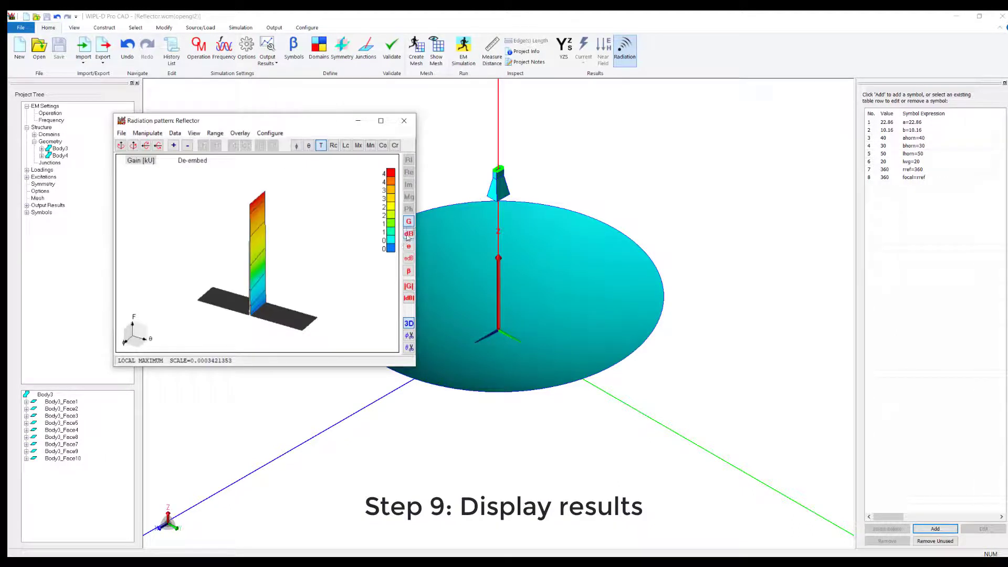
click(409, 336)
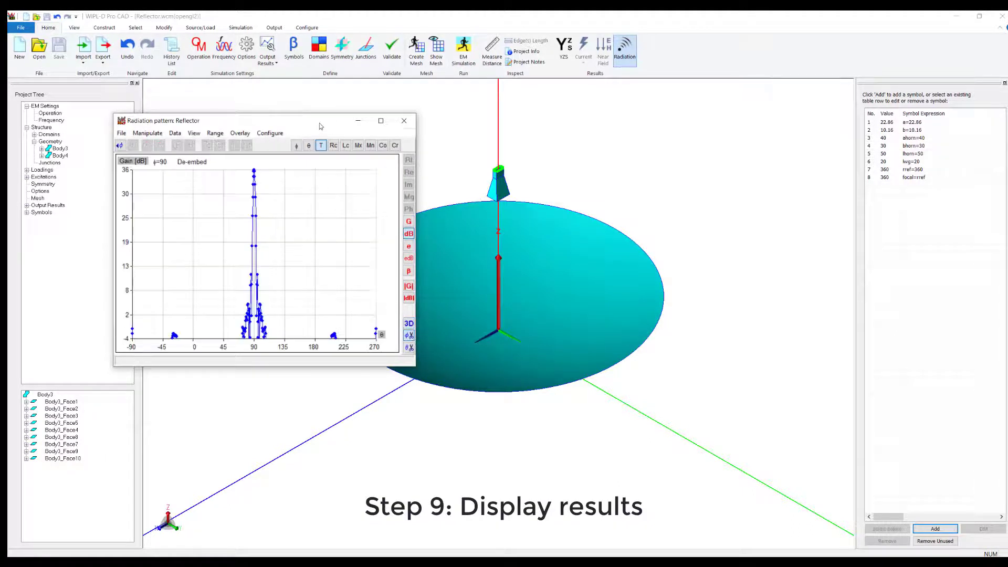
mouse_move(339, 120)
mouse_down()
mouse_move(772, 107)
mouse_move(896, 91)
mouse_up()
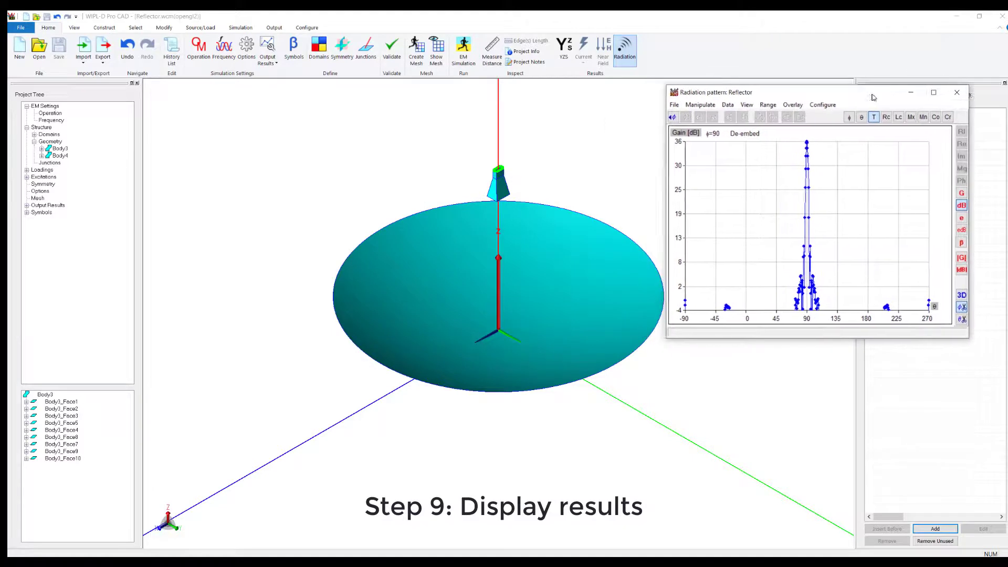
Step: Set the gain axis range to -33 to 37 and compare the φ=0 and φ=90 cuts
click(771, 105)
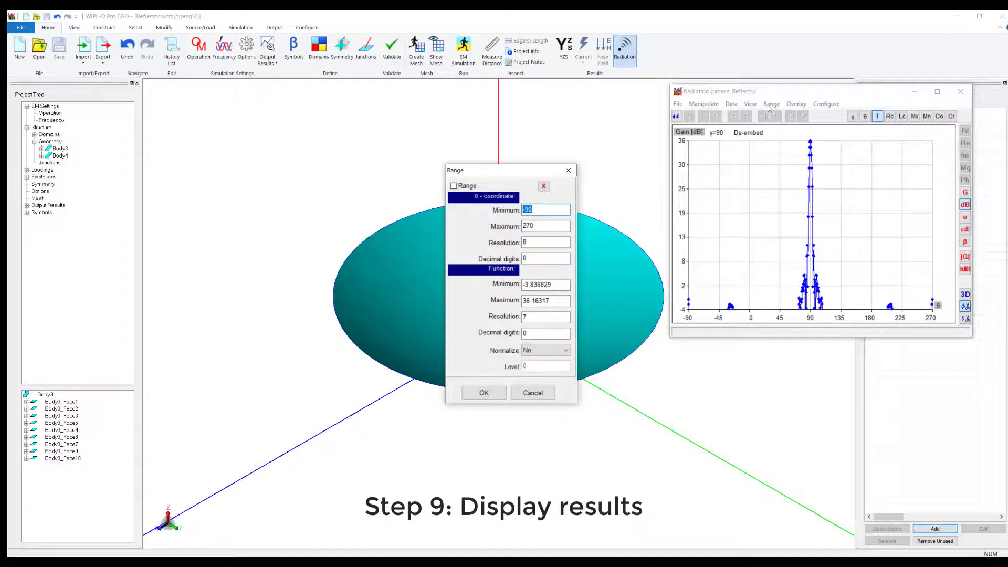
key(Tab)
key(Tab)
key(Tab)
key(Tab)
text(-)
key(Tab)
text(3)
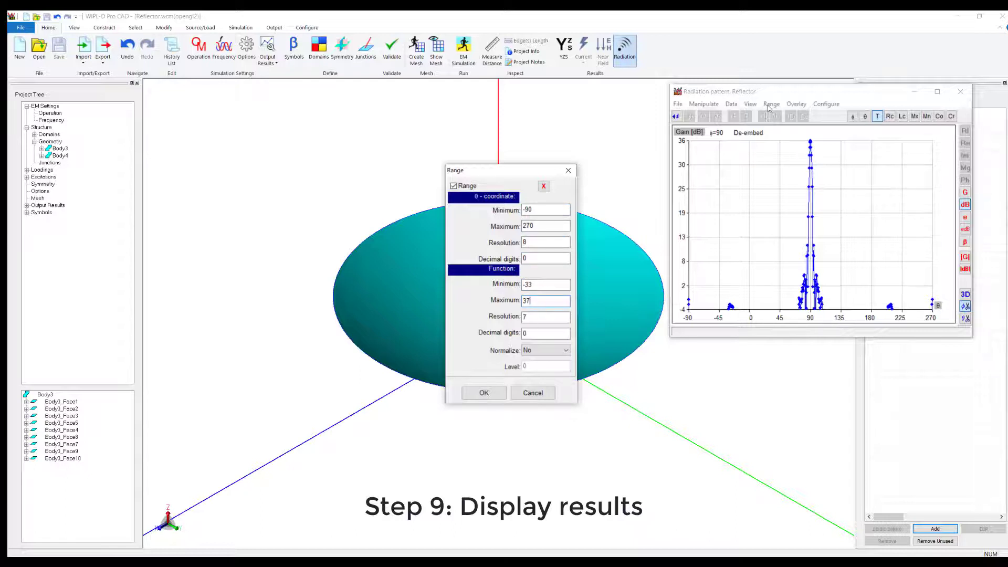
key(Tab)
key(Tab)
key(Tab)
key(Tab)
key(Tab)
key(Return)
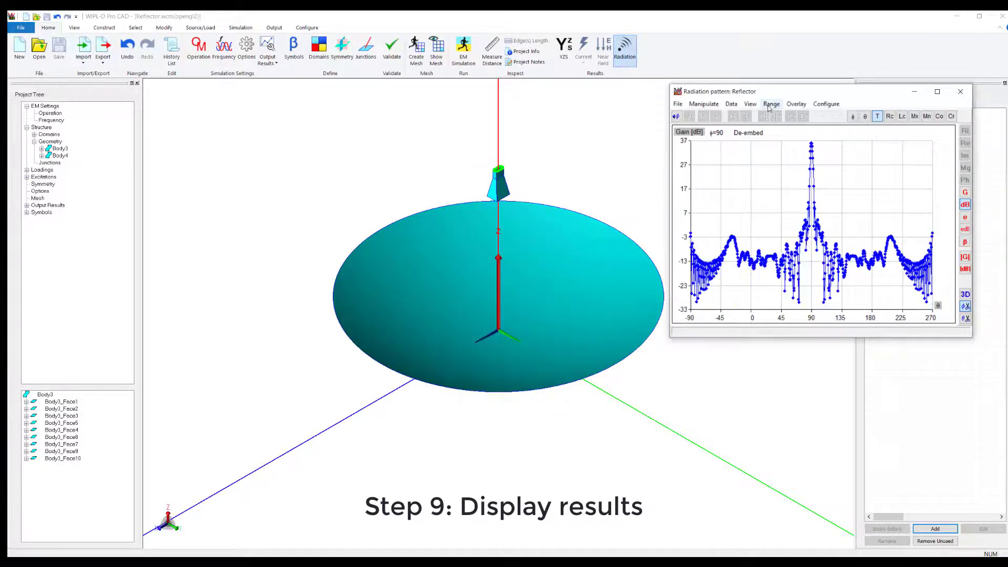
click(676, 116)
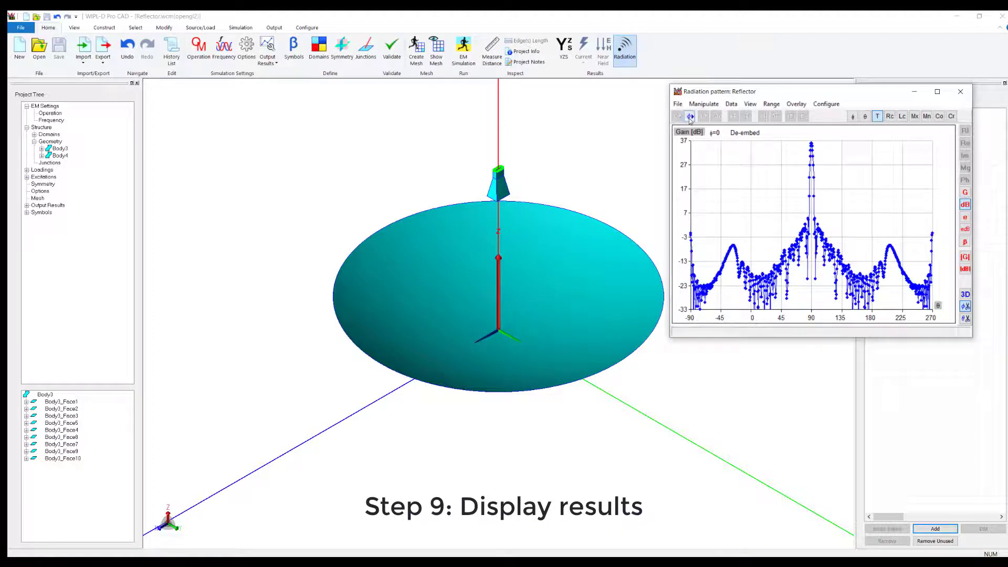
click(689, 119)
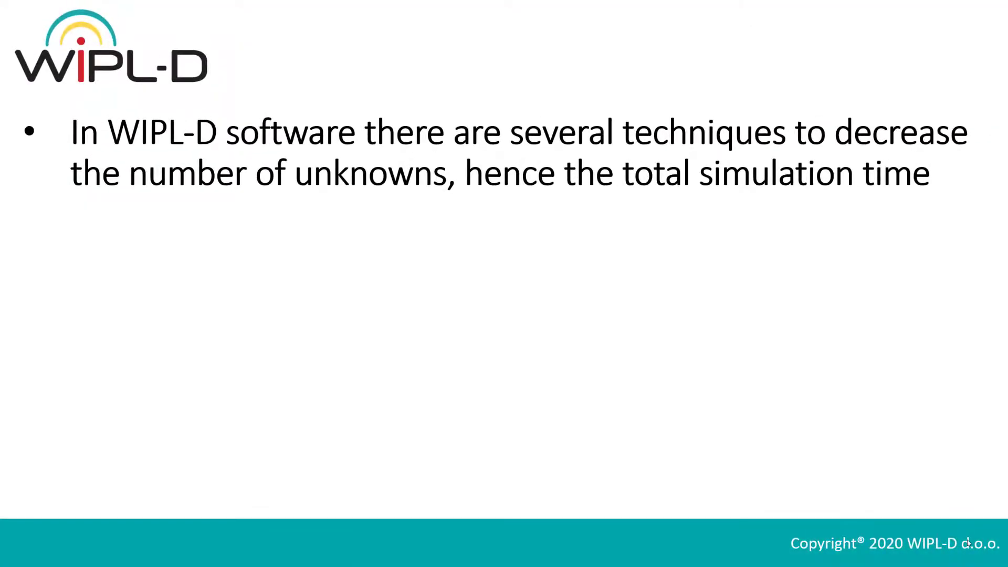
Step: Advance the slide animation to show the bullet on exploiting symmetry to reduce unknowns
click(969, 544)
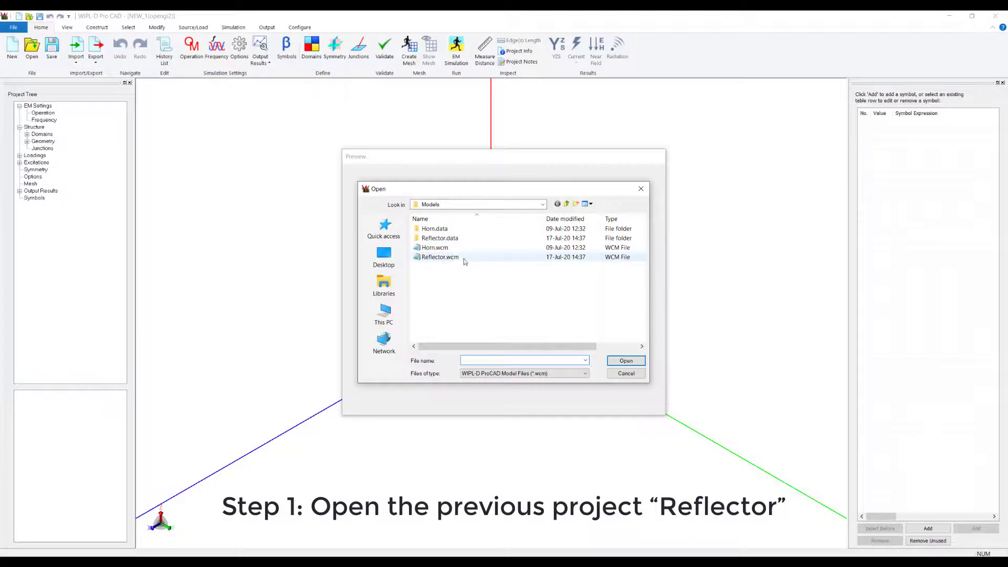
Step: Reopen Reflector.wcm and save it under the new name Reflector_symm.wcm
click(439, 257)
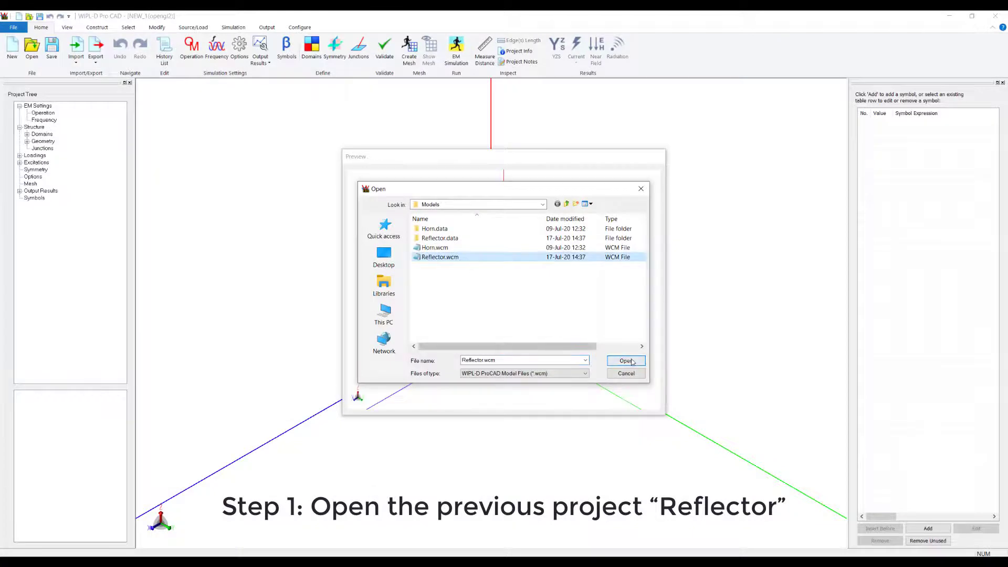
click(626, 361)
click(3, 29)
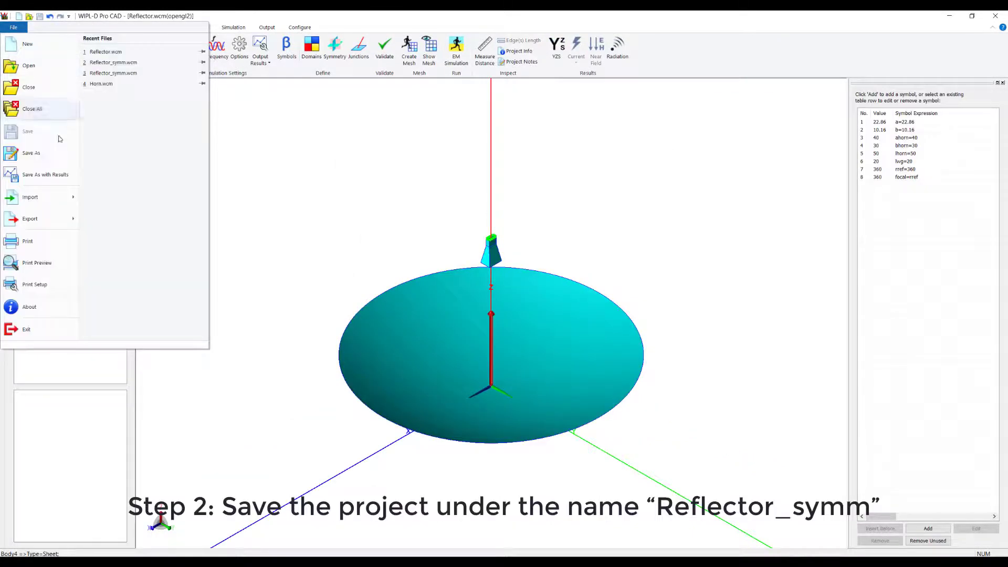
click(55, 153)
click(193, 195)
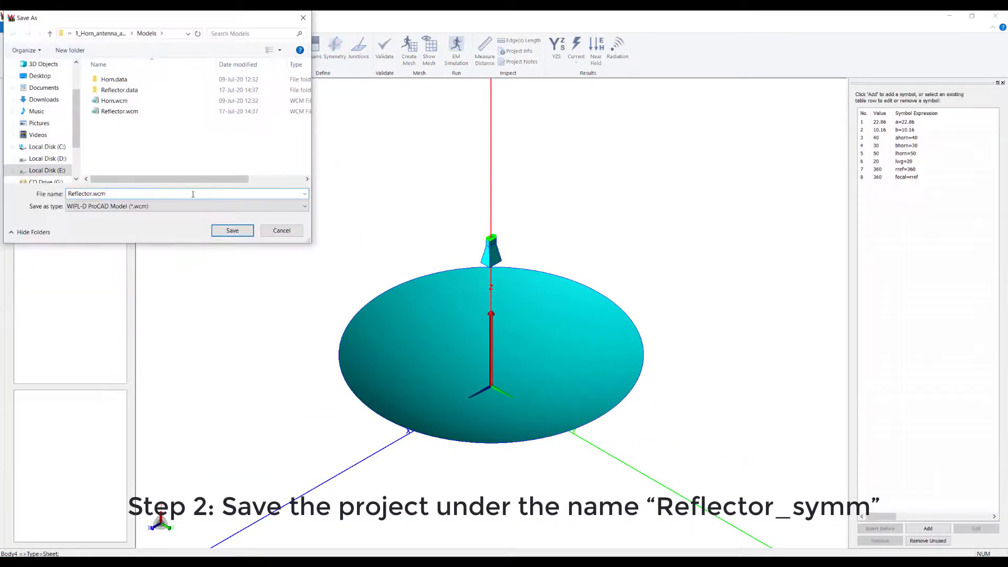
key(BackSpace)
key(BackSpace)
key(BackSpace)
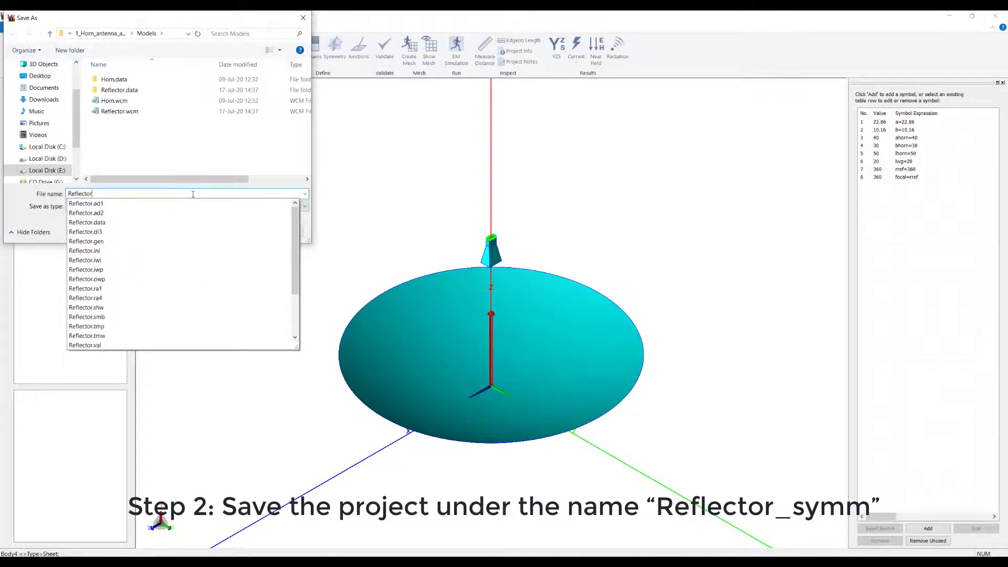
text(_symm)
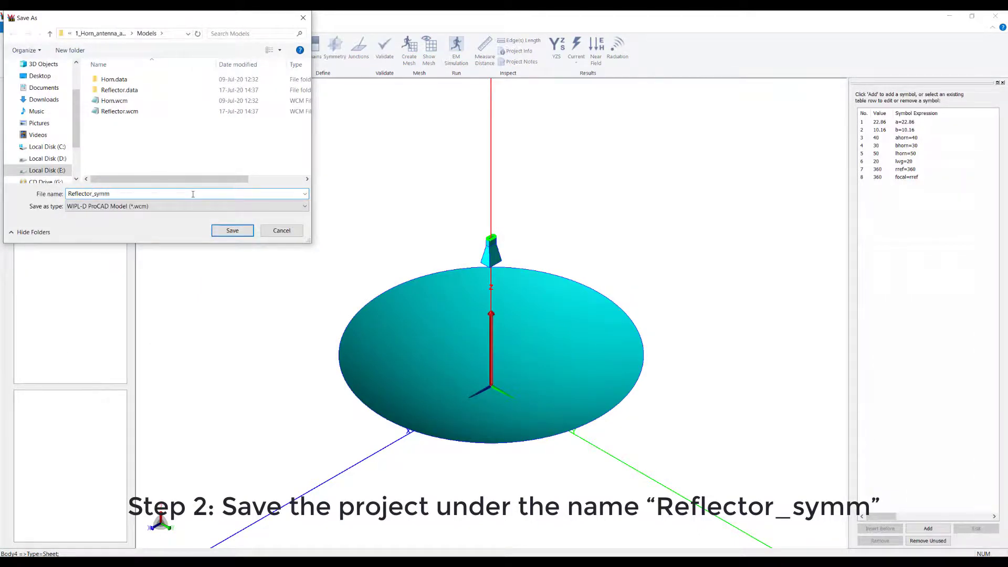
key(Return)
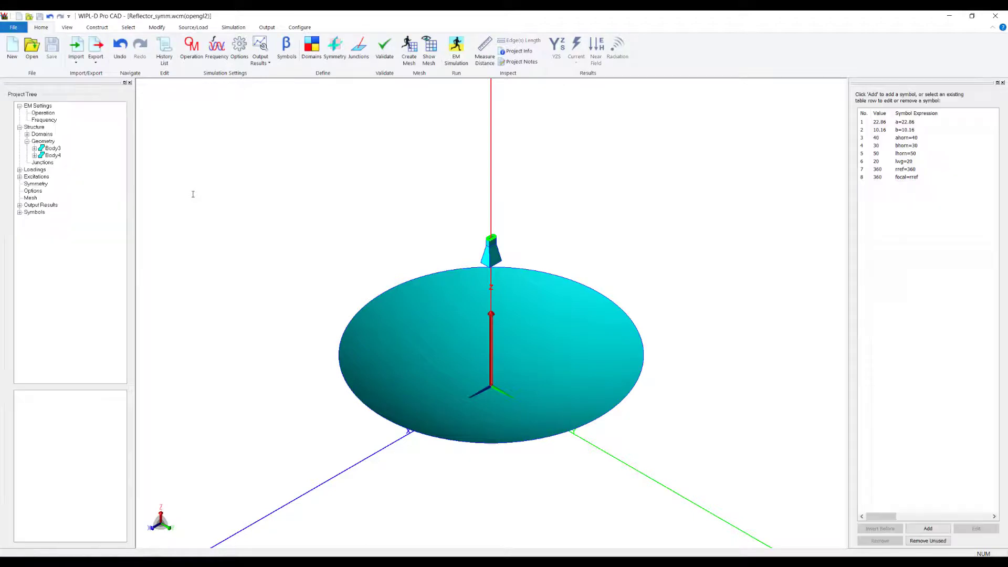
Step: Crop the reflector with X+ then Y+, accepting both waveguide port warnings
click(157, 30)
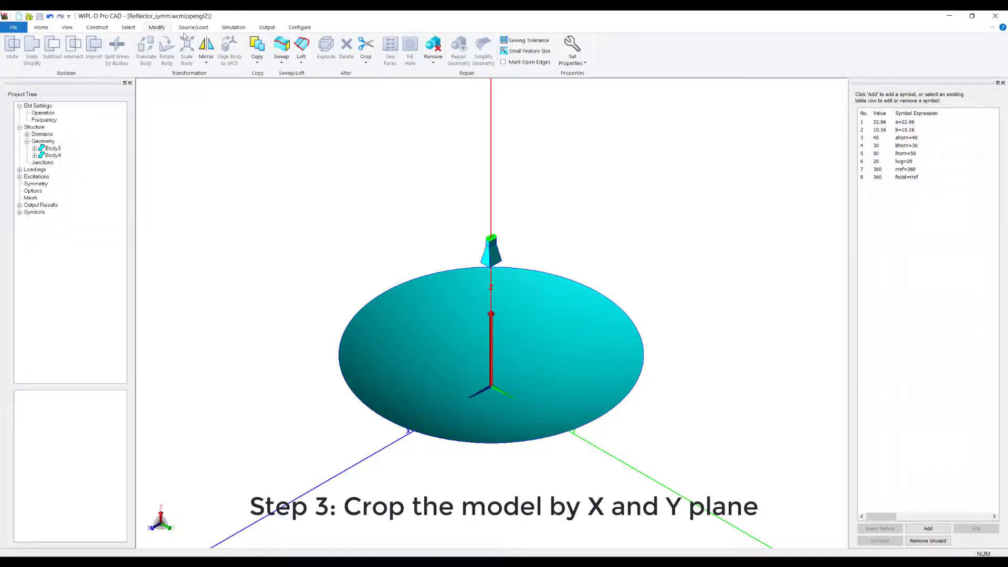
click(365, 66)
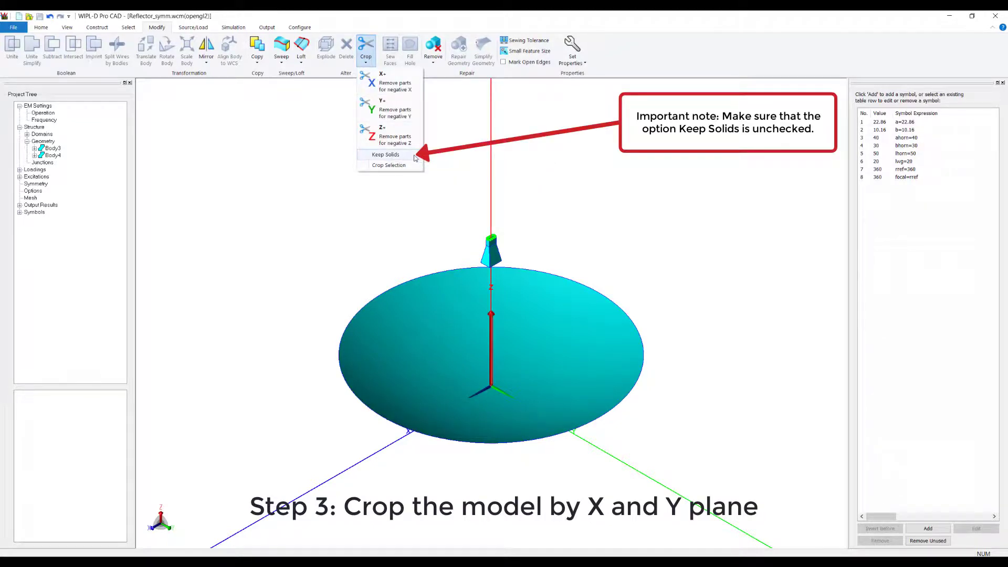
click(415, 88)
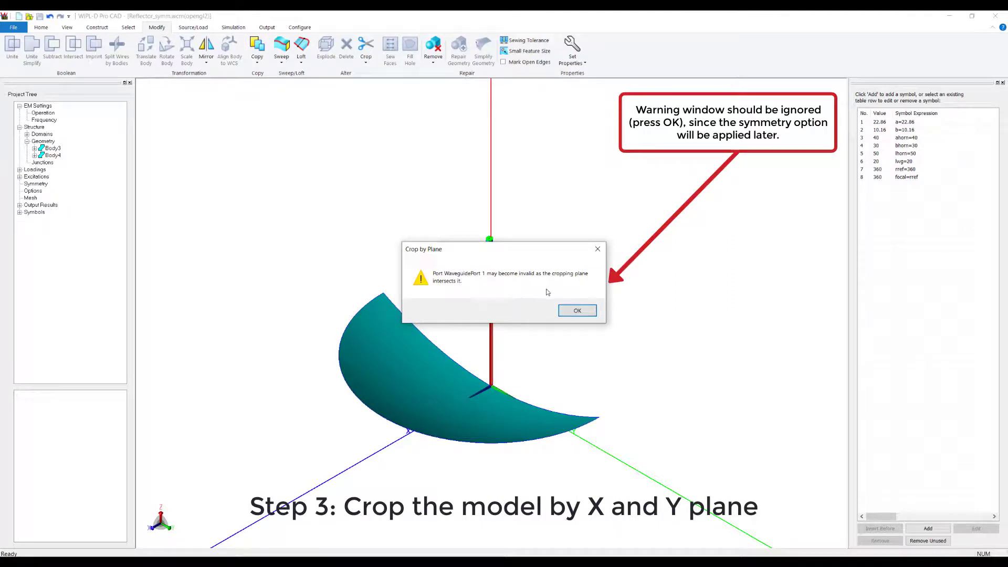
click(576, 313)
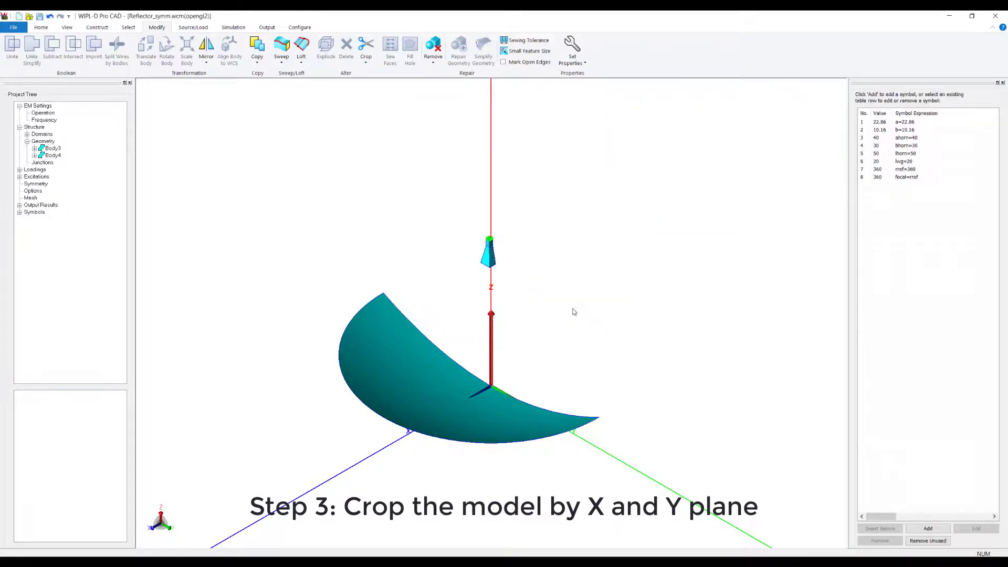
click(368, 61)
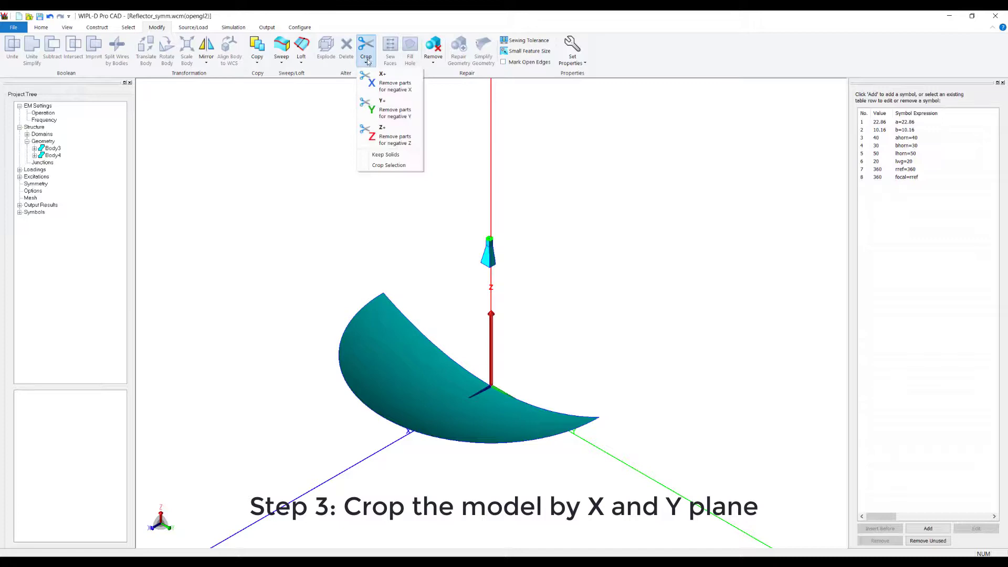
click(383, 108)
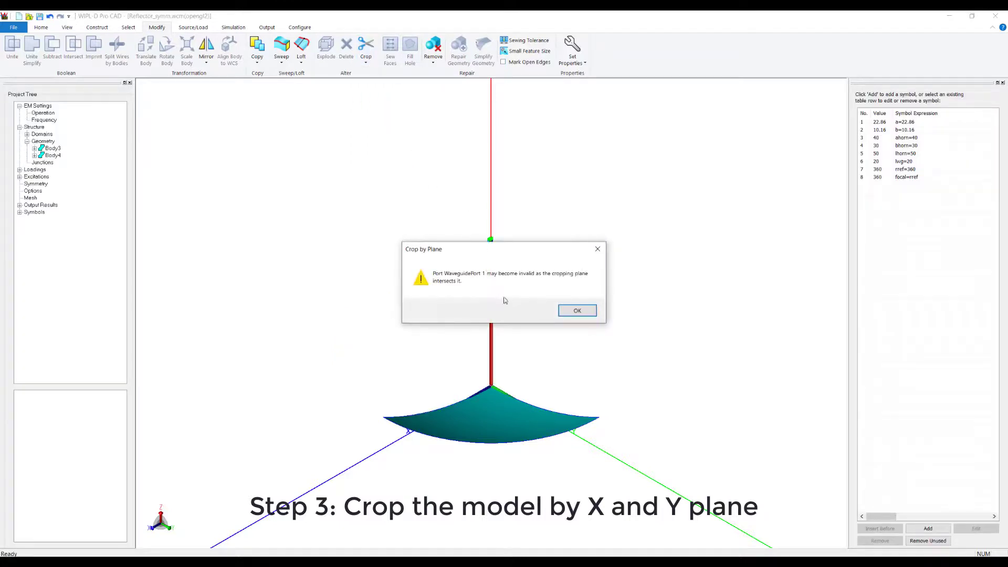
click(581, 313)
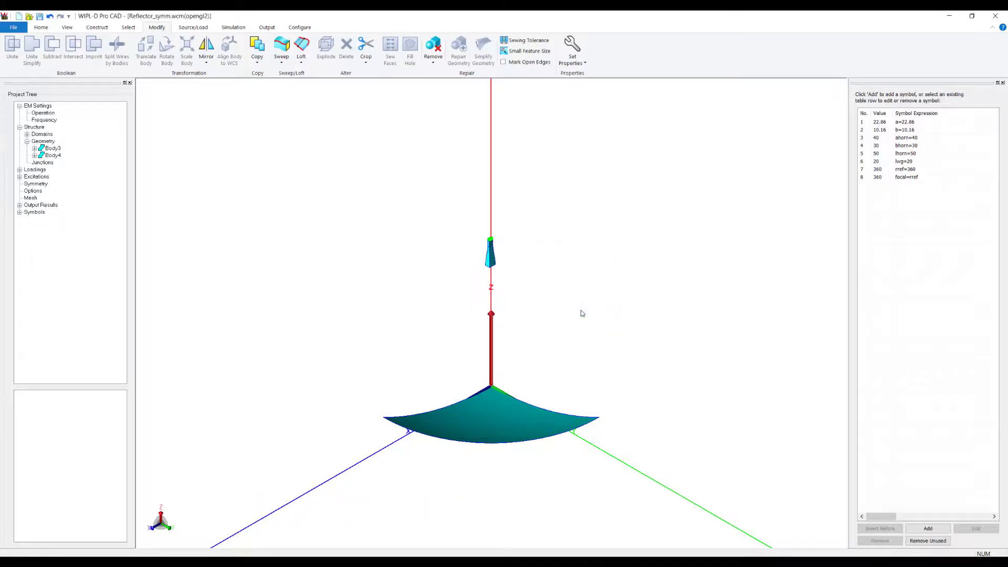
Step: Set yOz to Symmetry and xOz to Anti-Symmetry in the symmetry settings
click(42, 27)
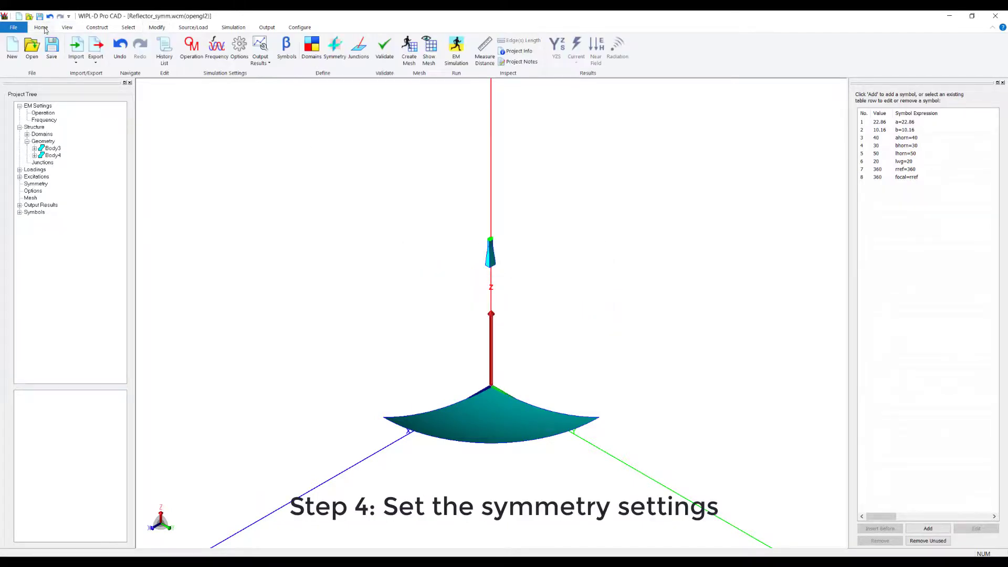
click(334, 47)
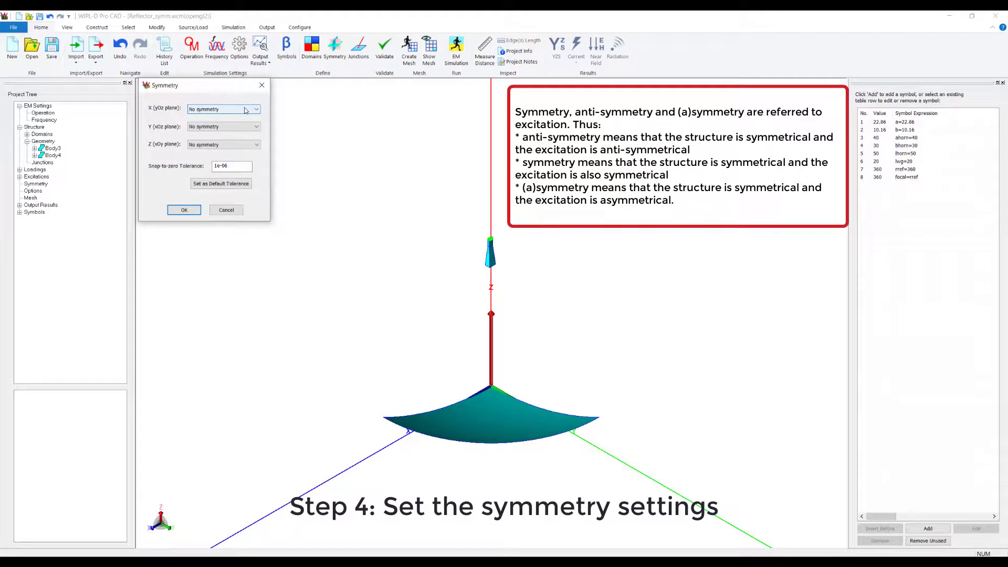
click(245, 110)
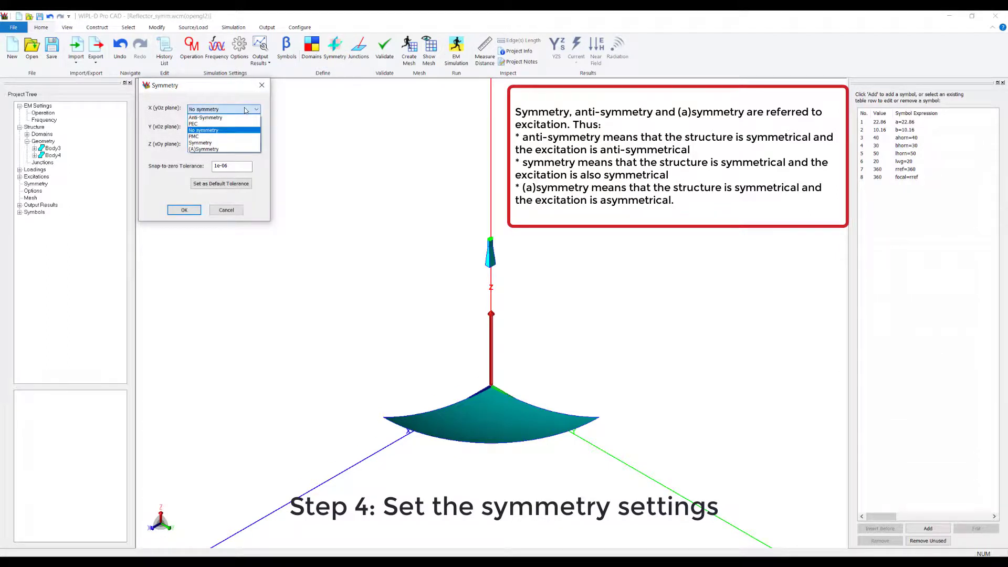
click(210, 143)
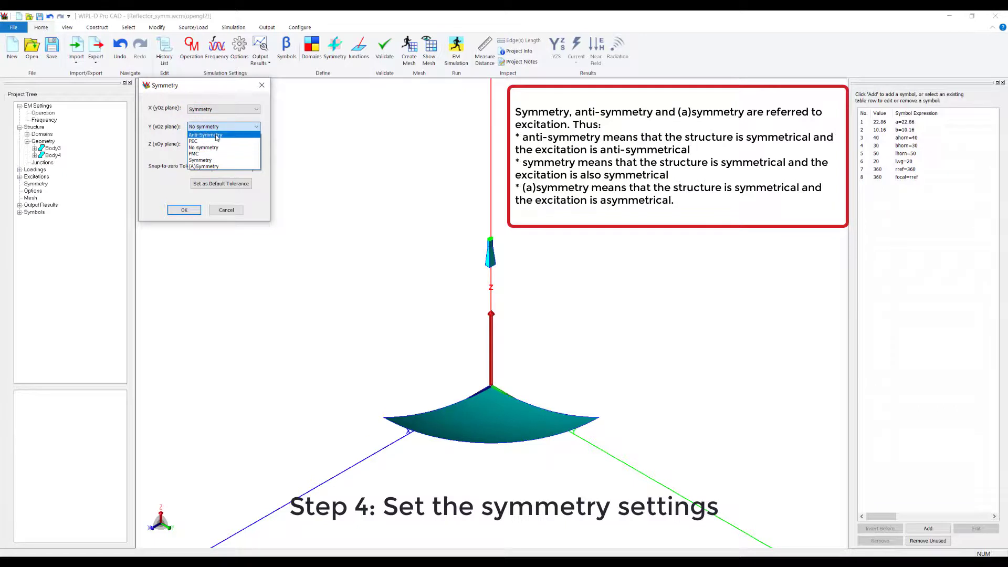
click(215, 134)
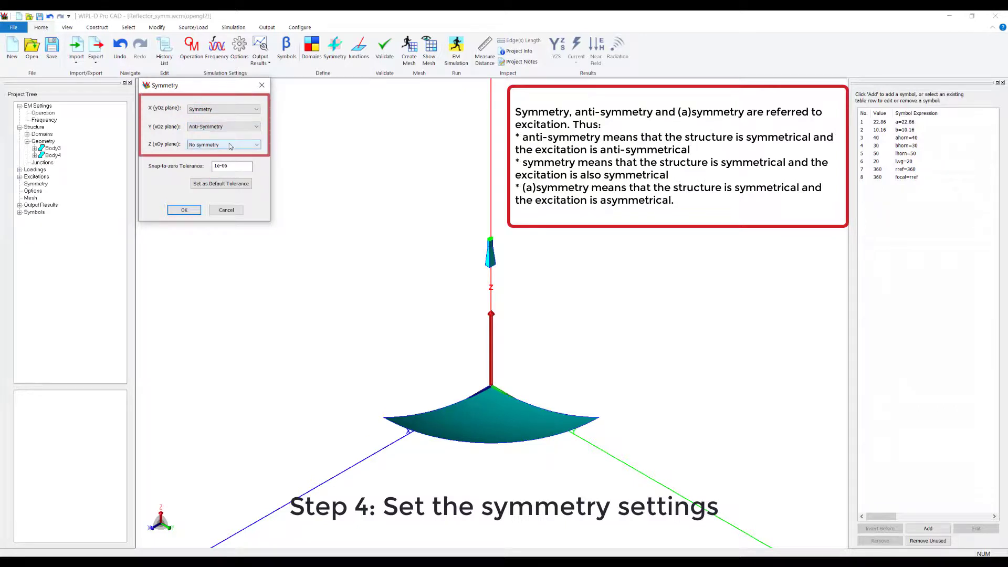
click(185, 210)
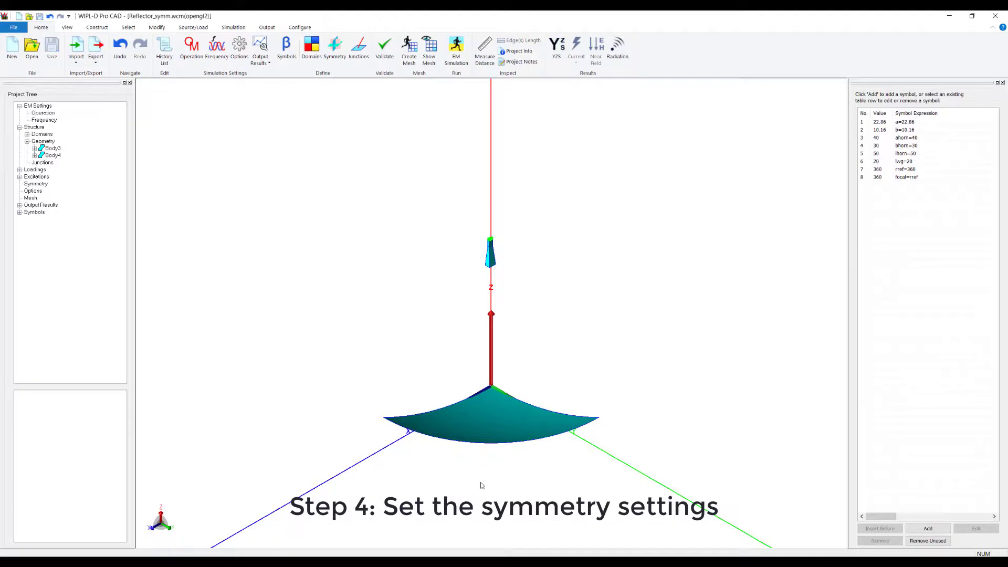
Step: Briefly show the symmetry planes on the model, then hide them again
click(67, 28)
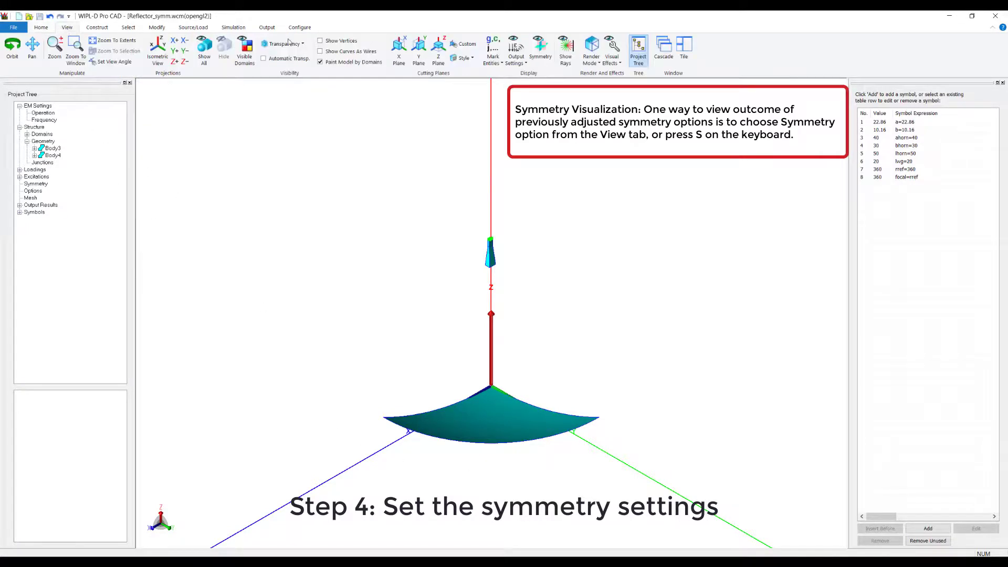
click(541, 50)
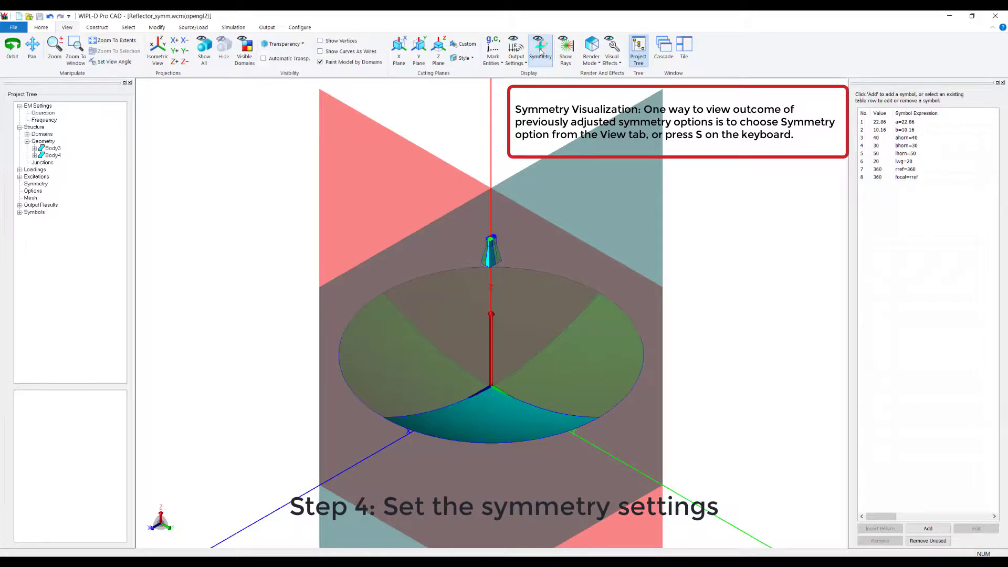
click(541, 51)
click(41, 27)
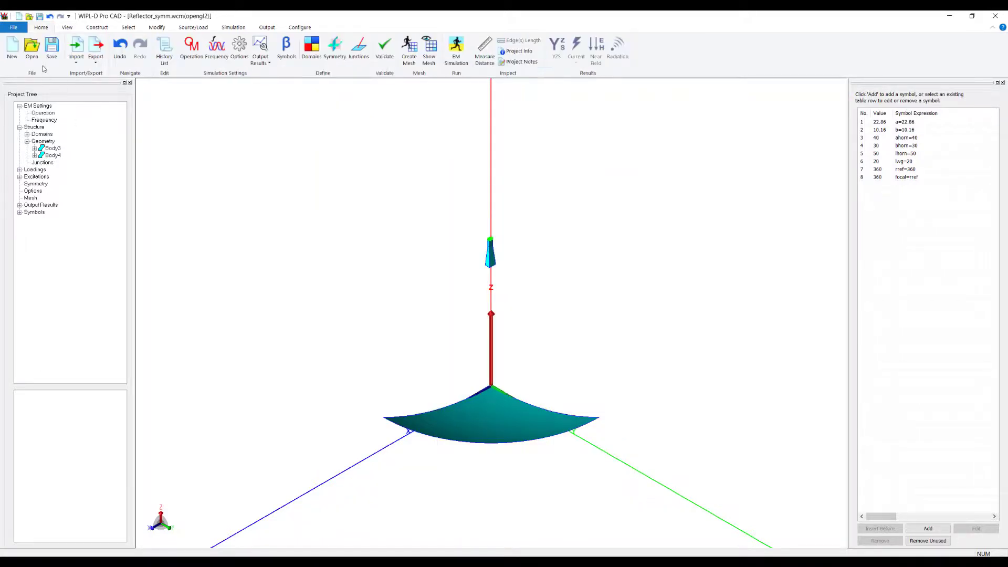
Step: Save the model and run the EM simulation to completion
click(50, 51)
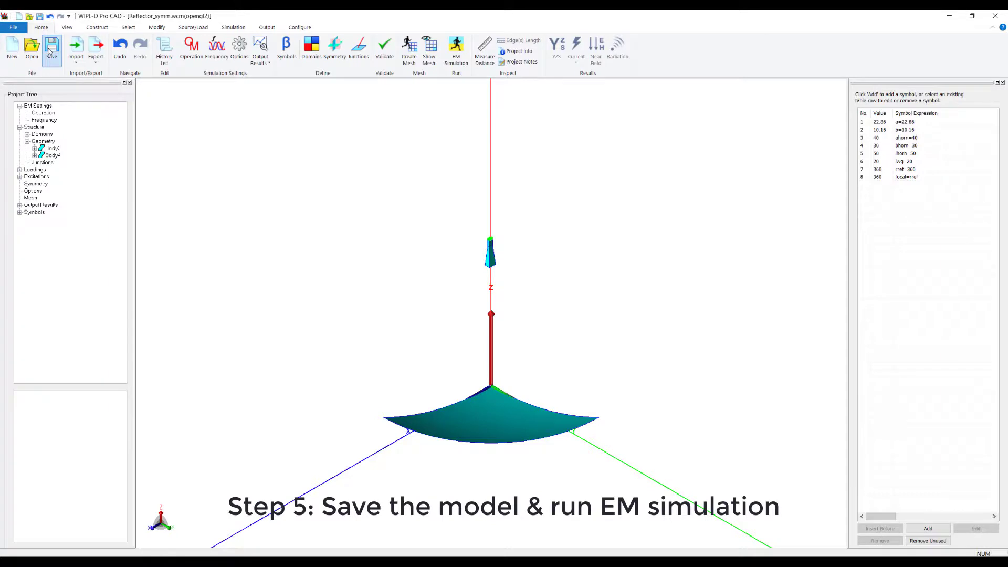
click(455, 61)
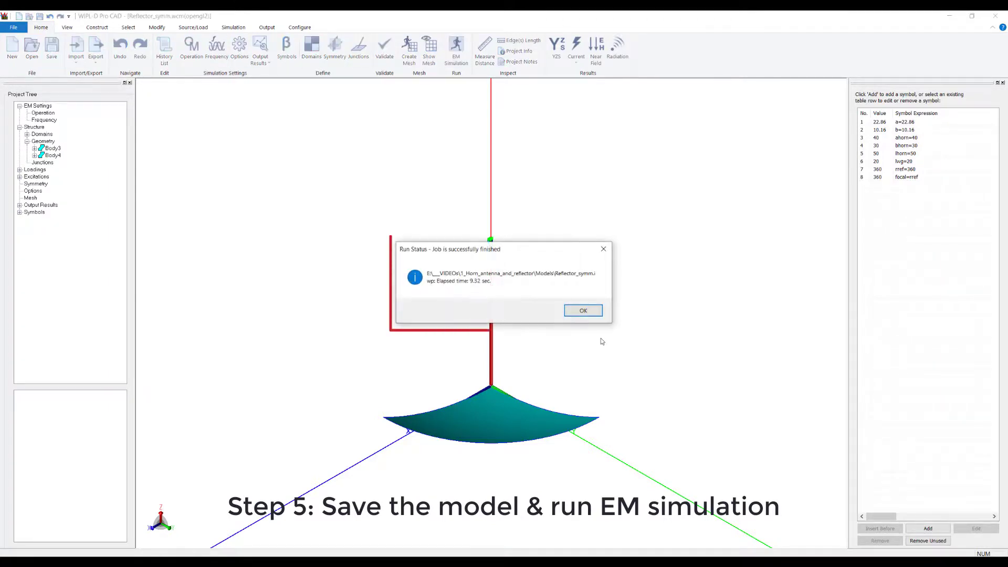
click(584, 310)
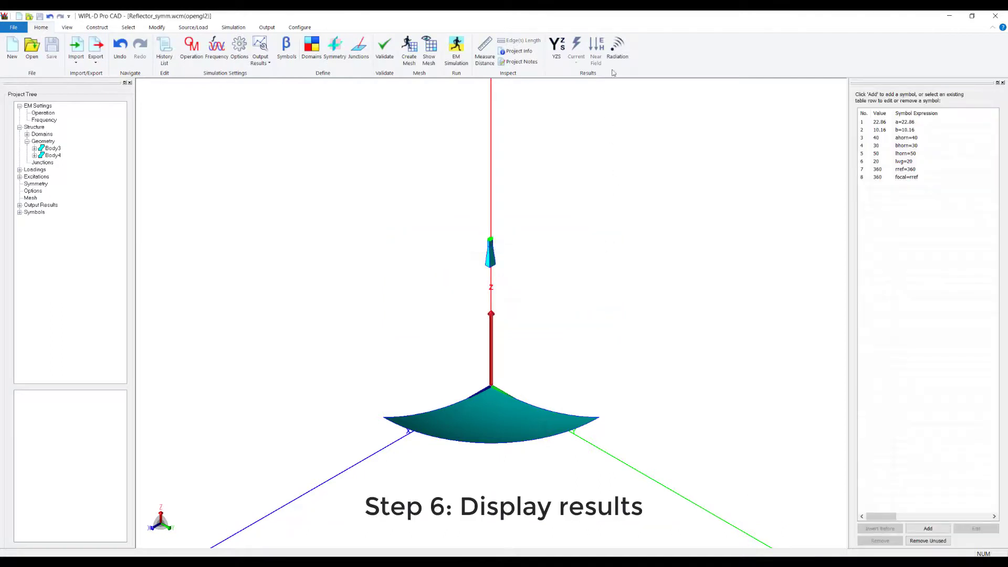
Step: Display the radiation pattern as gain in dB on a 2D cut
click(620, 54)
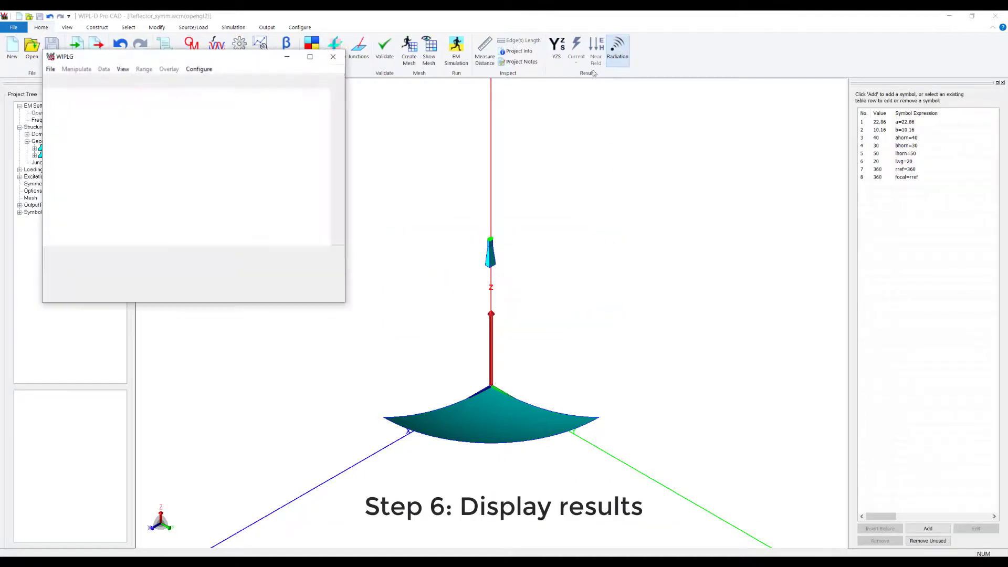
drag(272, 63, 752, 109)
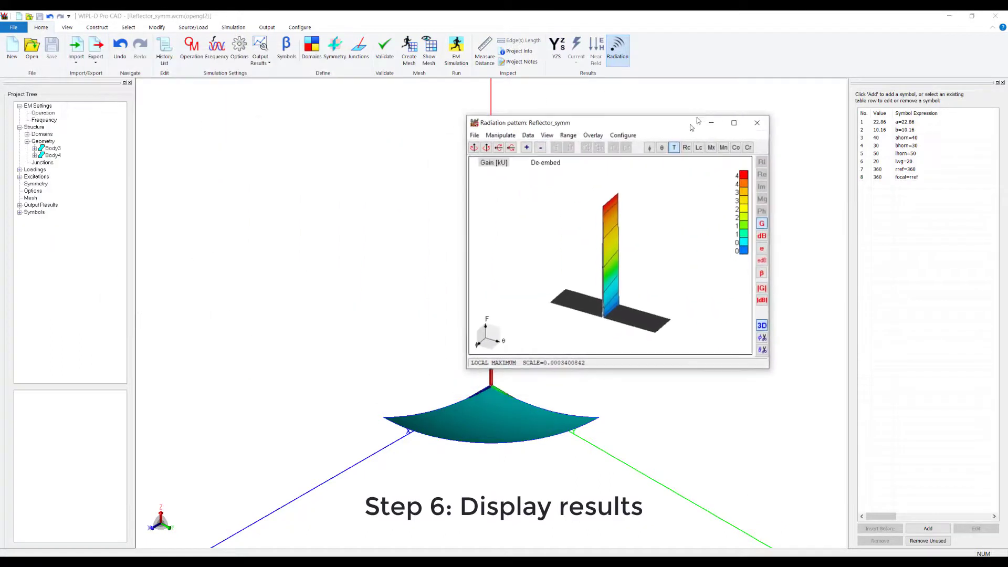
click(817, 214)
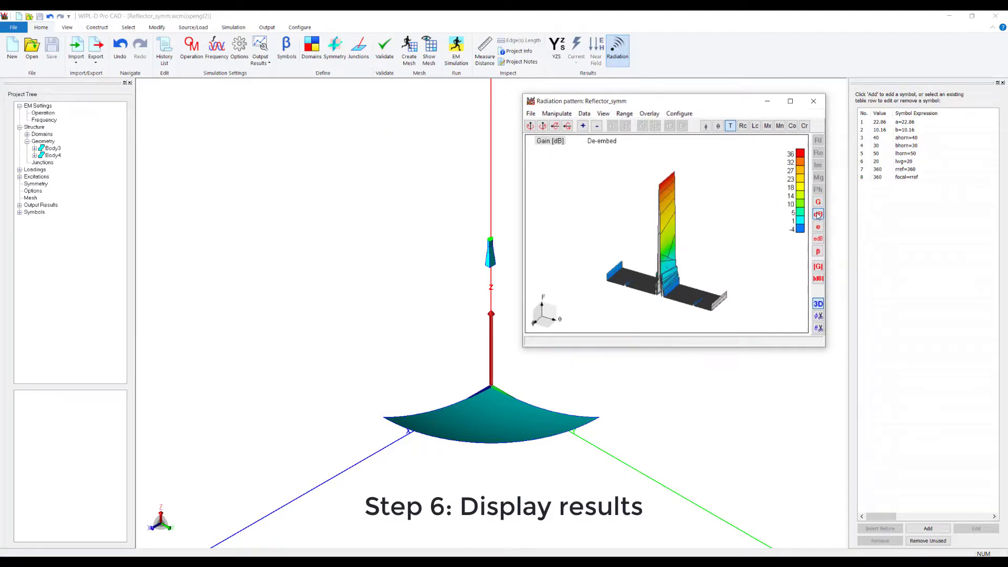
click(819, 316)
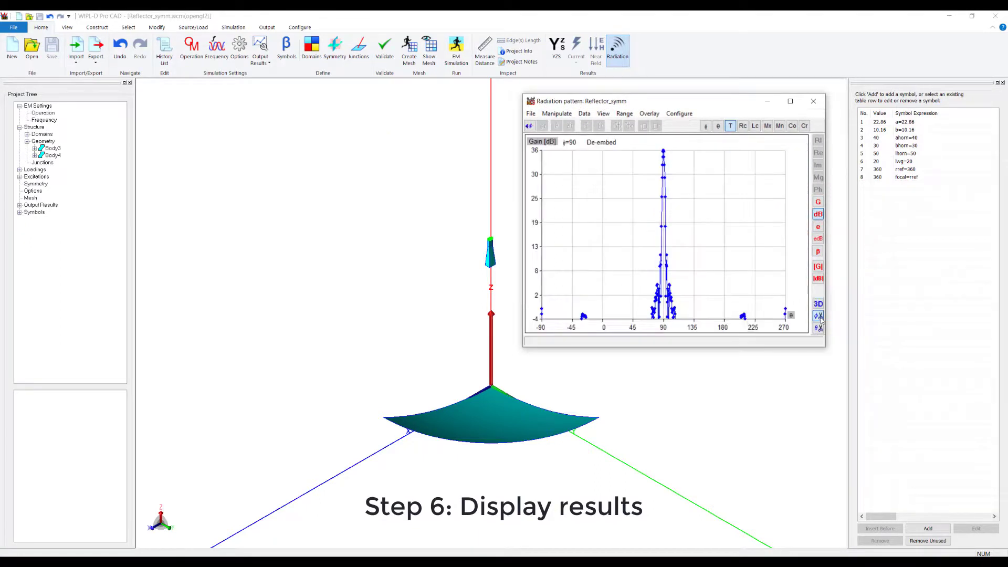
Step: Limit the gain plot to −33 to 37 dB, then view the ϕ=0 cut and return to ϕ=90
click(624, 113)
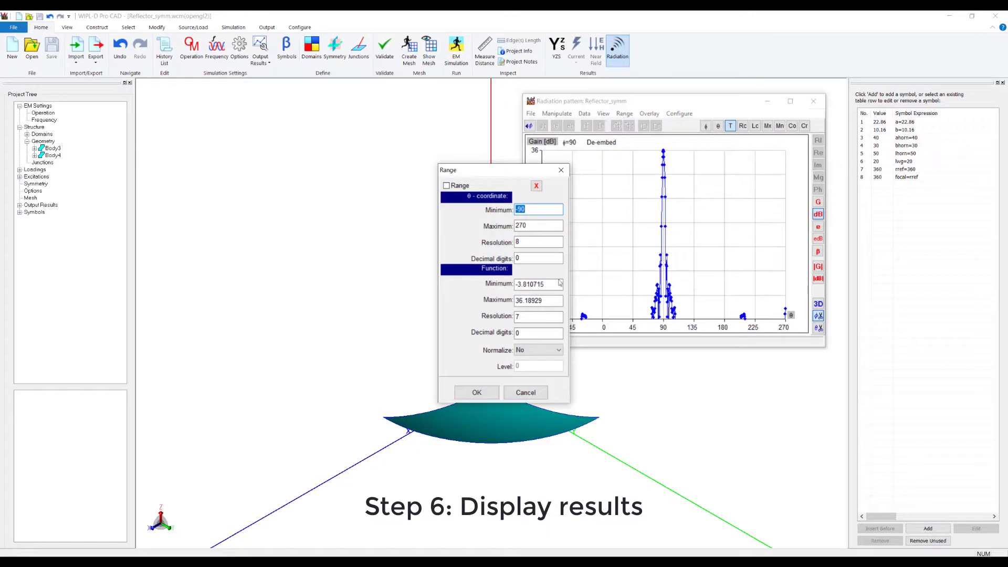
drag(546, 284, 507, 278)
text(-33)
key(Tab)
text(3)
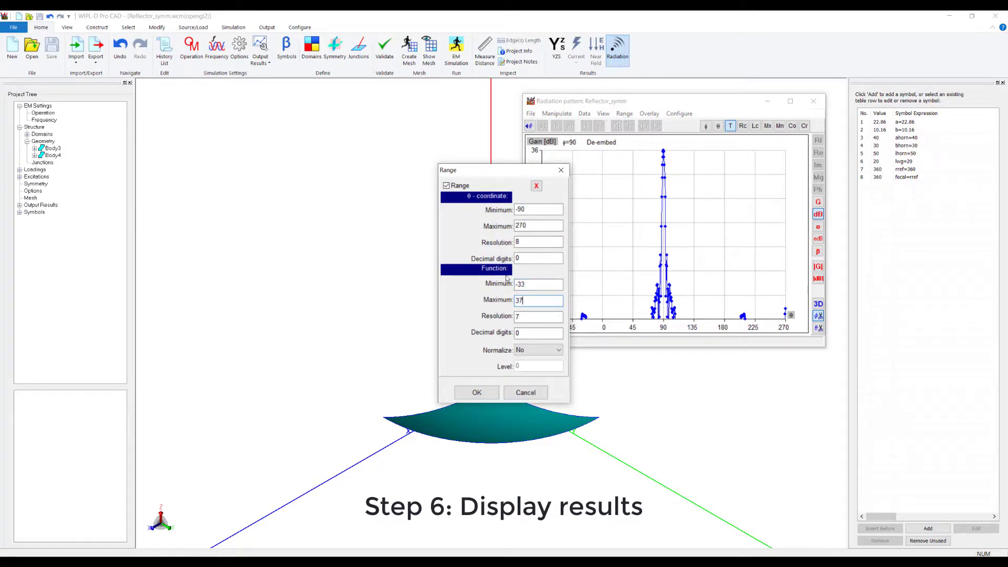
click(476, 393)
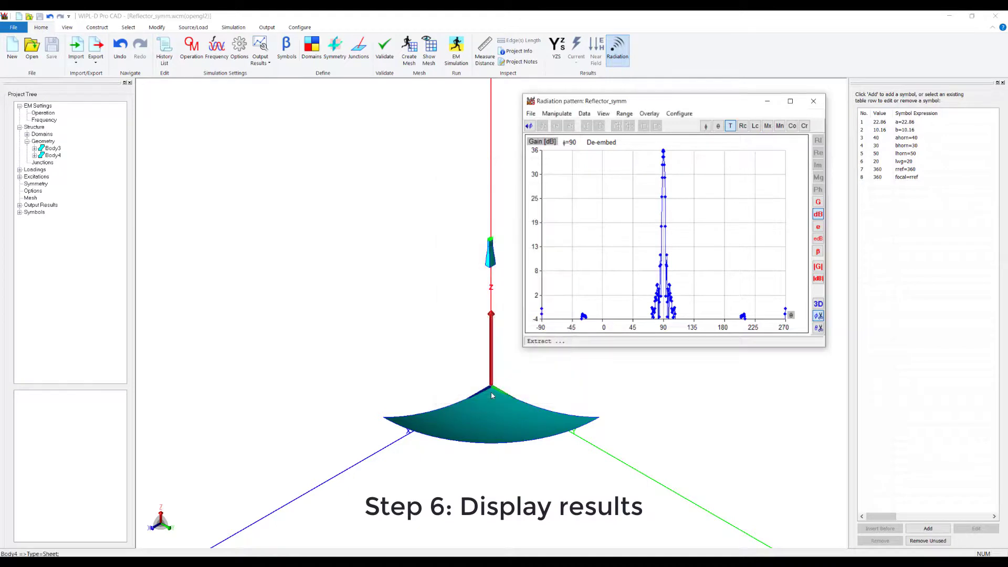
click(530, 126)
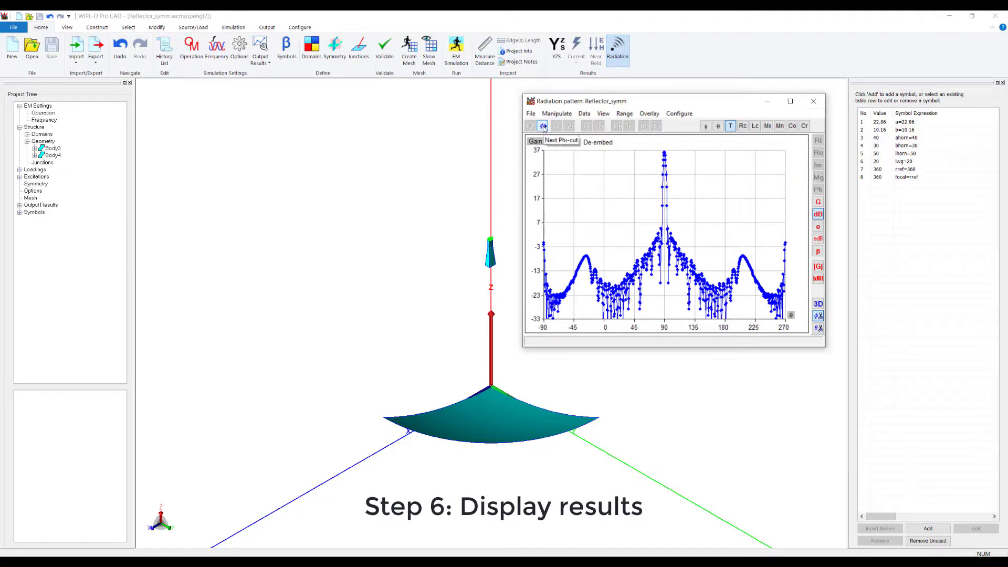
click(542, 126)
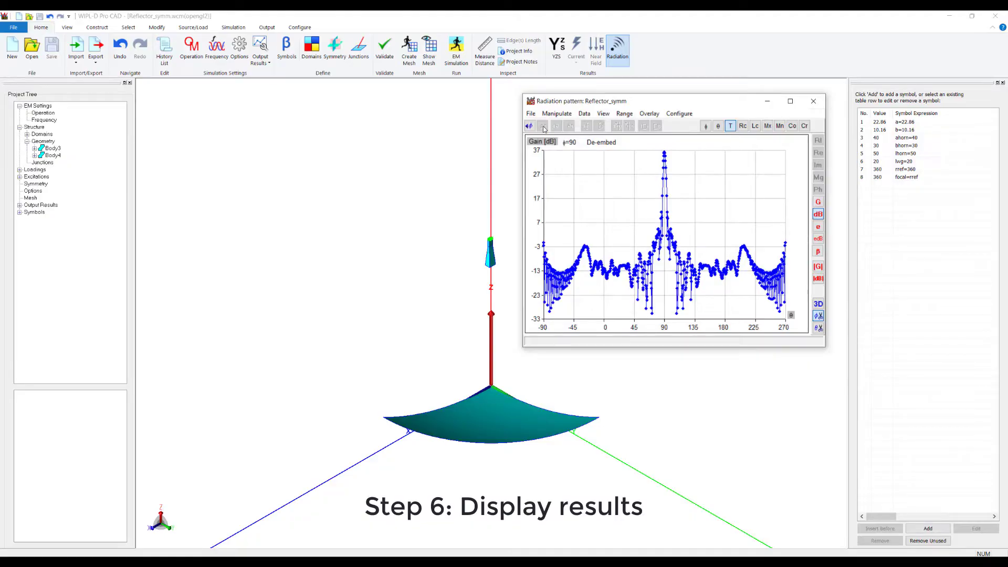